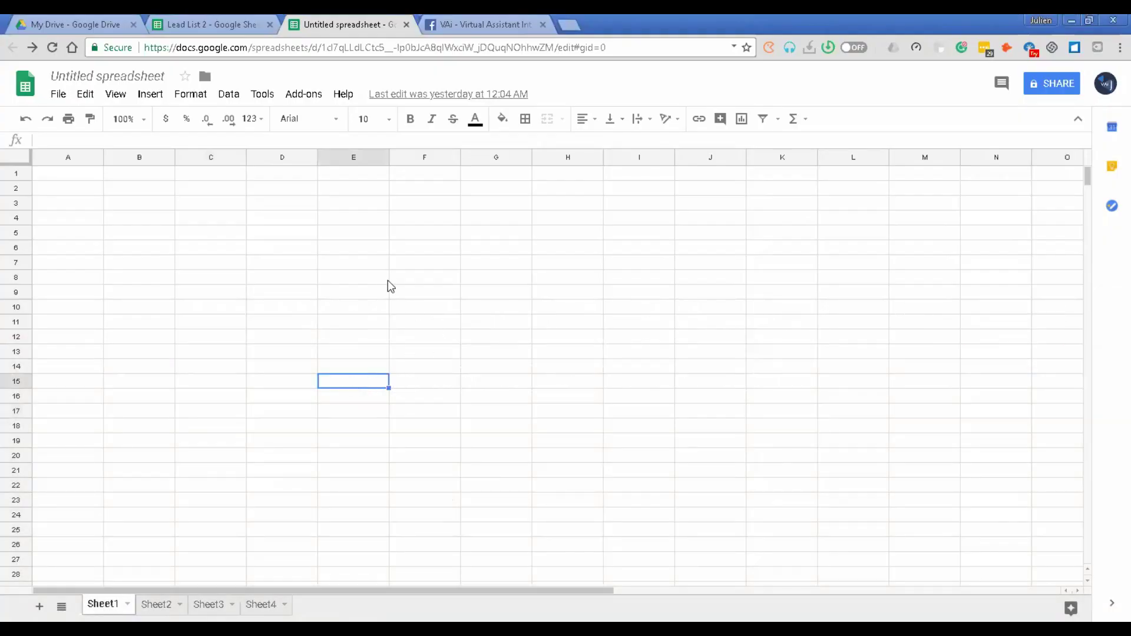
# Step: Select cell D2 for the link, then open and dismiss the Insert menu without choosing anything
pyautogui.click(384, 275)
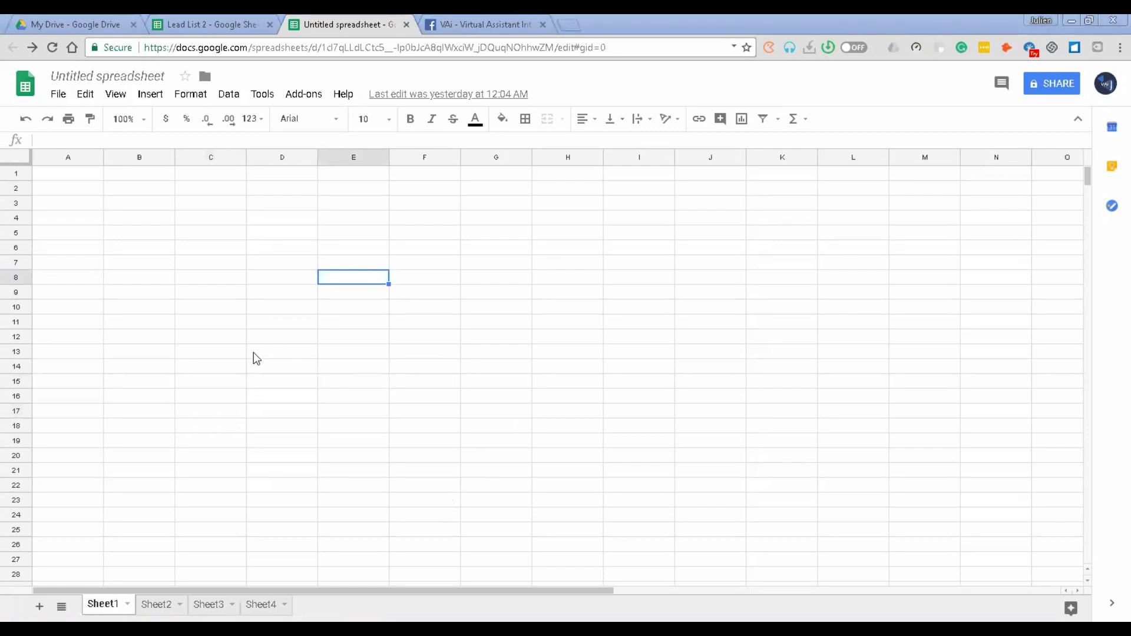
pyautogui.click(250, 297)
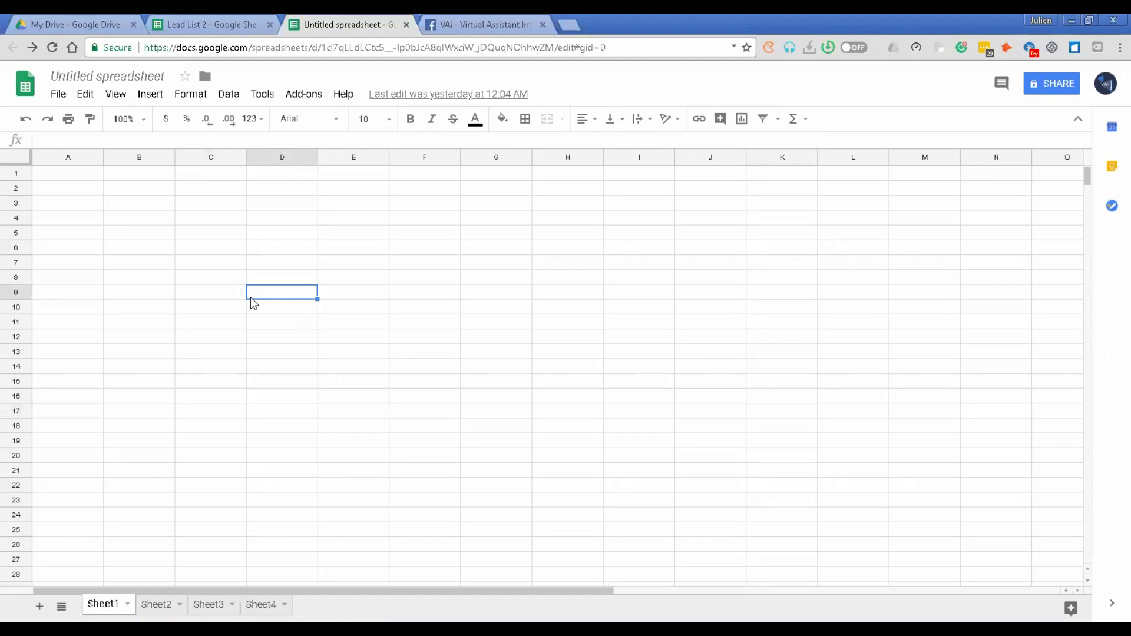
pyautogui.click(251, 297)
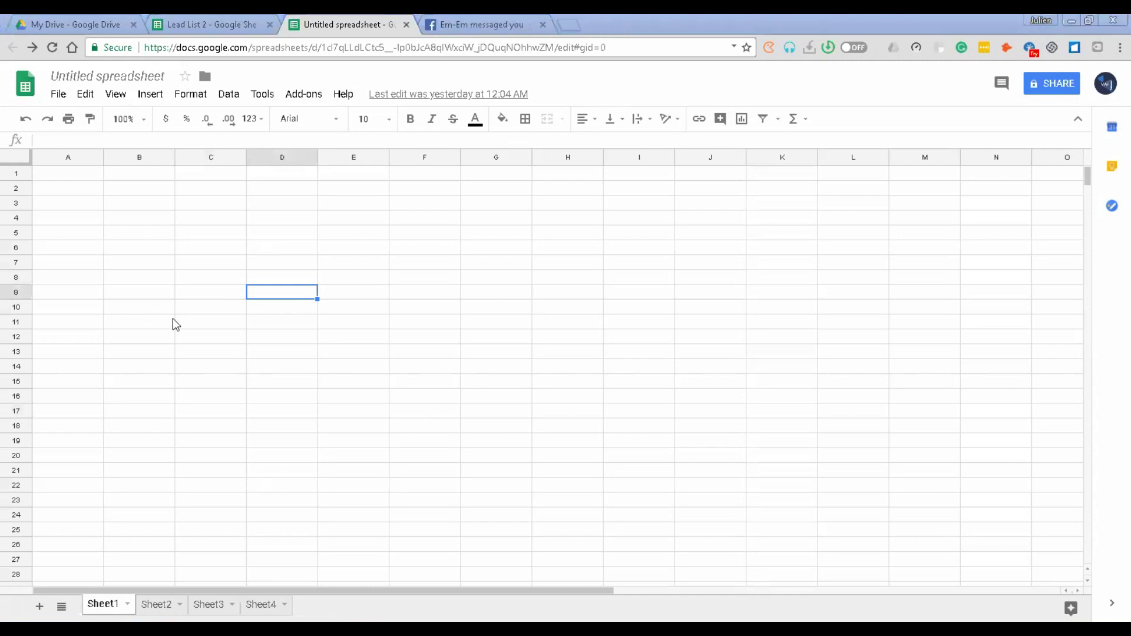
pyautogui.click(272, 278)
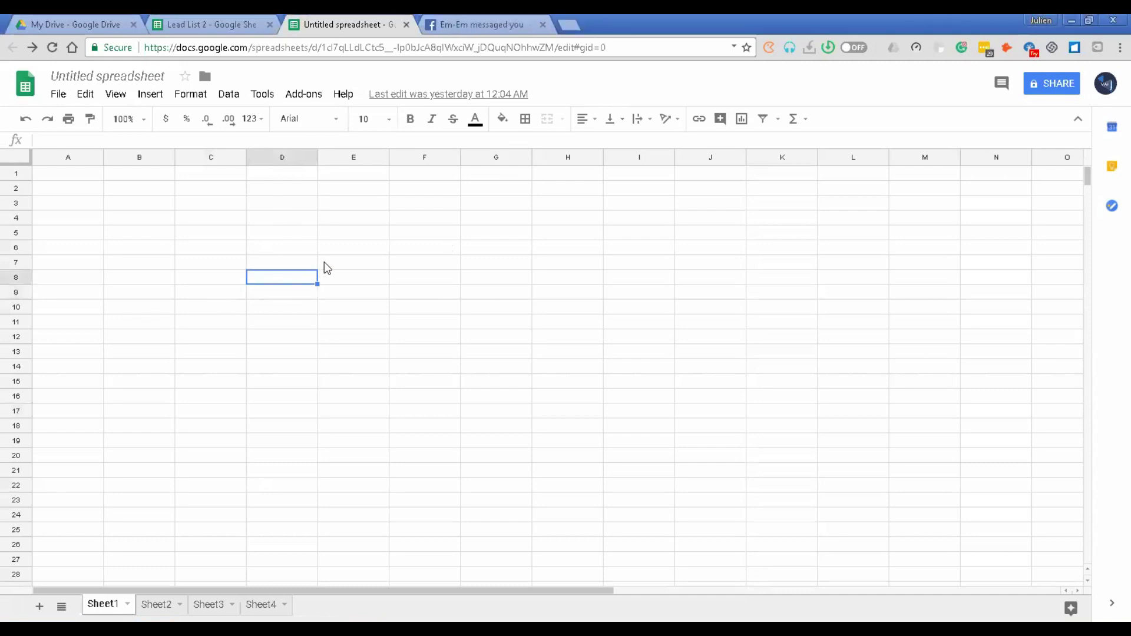
pyautogui.click(301, 245)
pyautogui.click(273, 203)
pyautogui.click(275, 186)
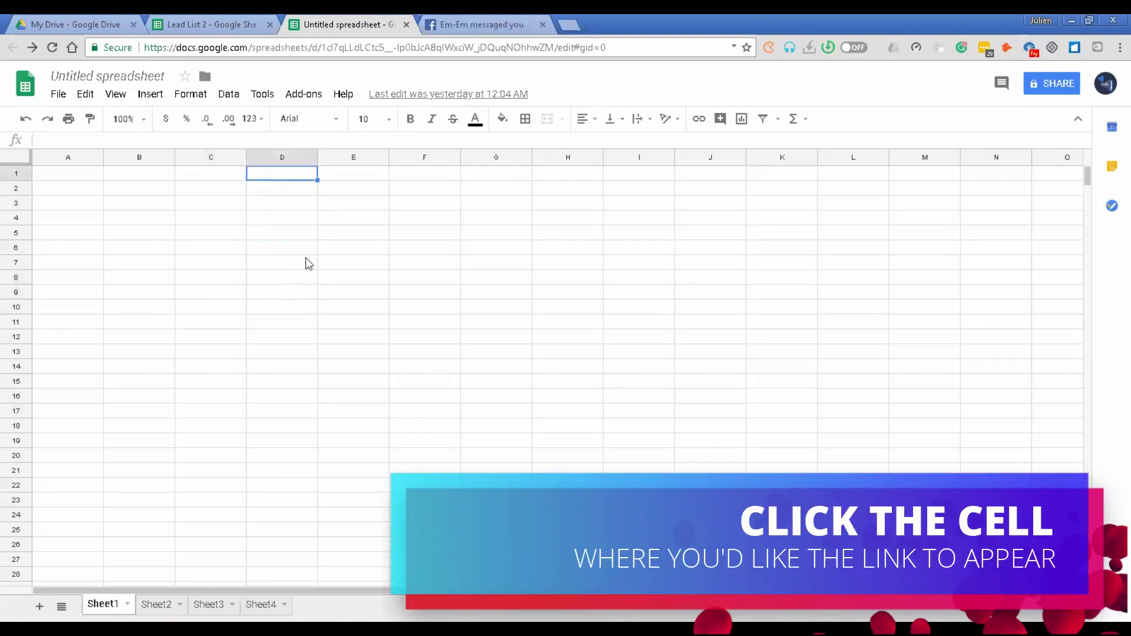
pyautogui.click(339, 187)
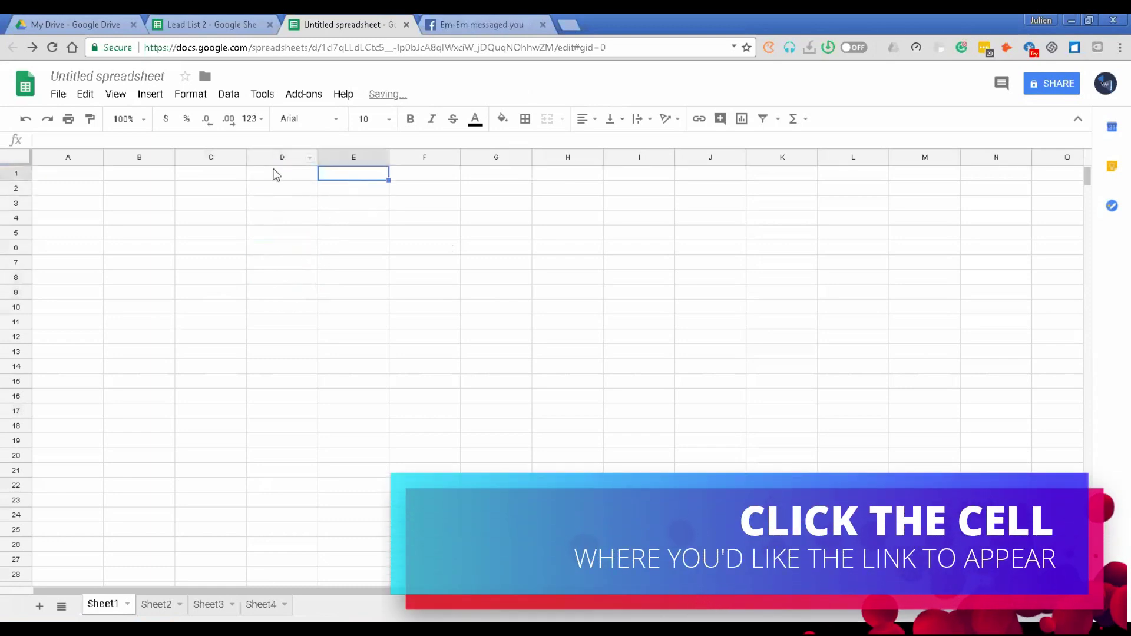
pyautogui.click(268, 192)
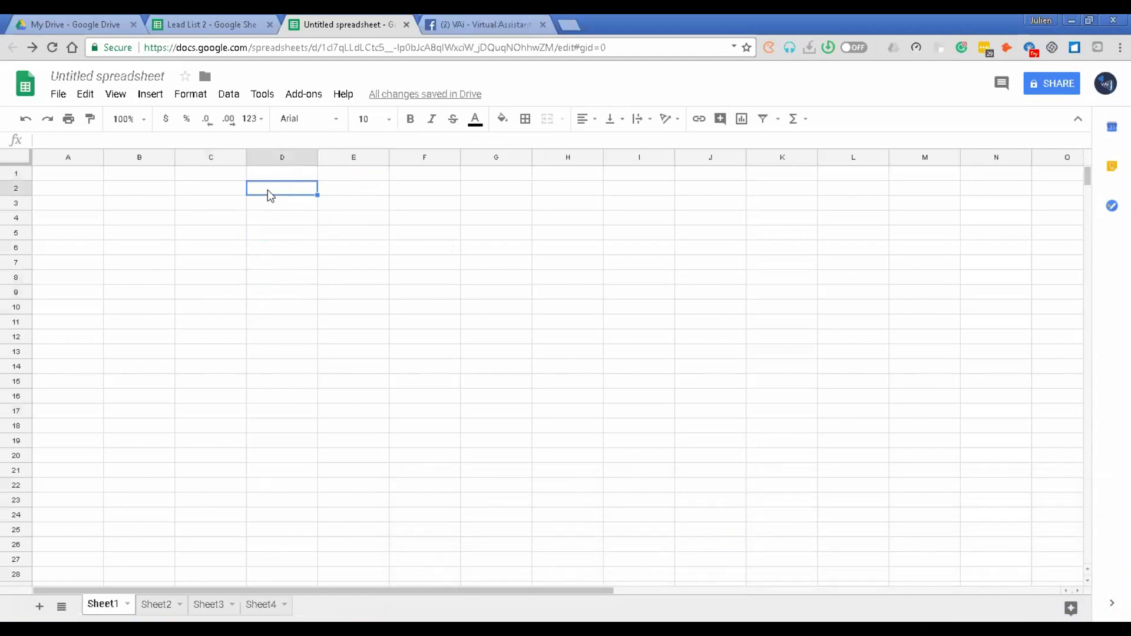
pyautogui.click(156, 96)
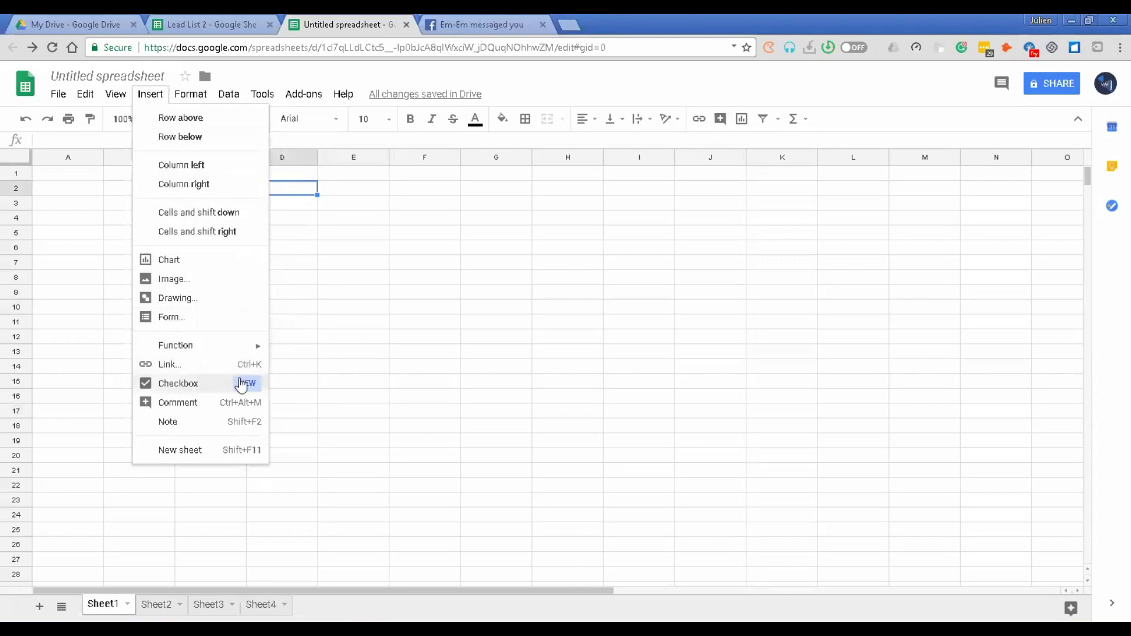
pyautogui.press('Escape')
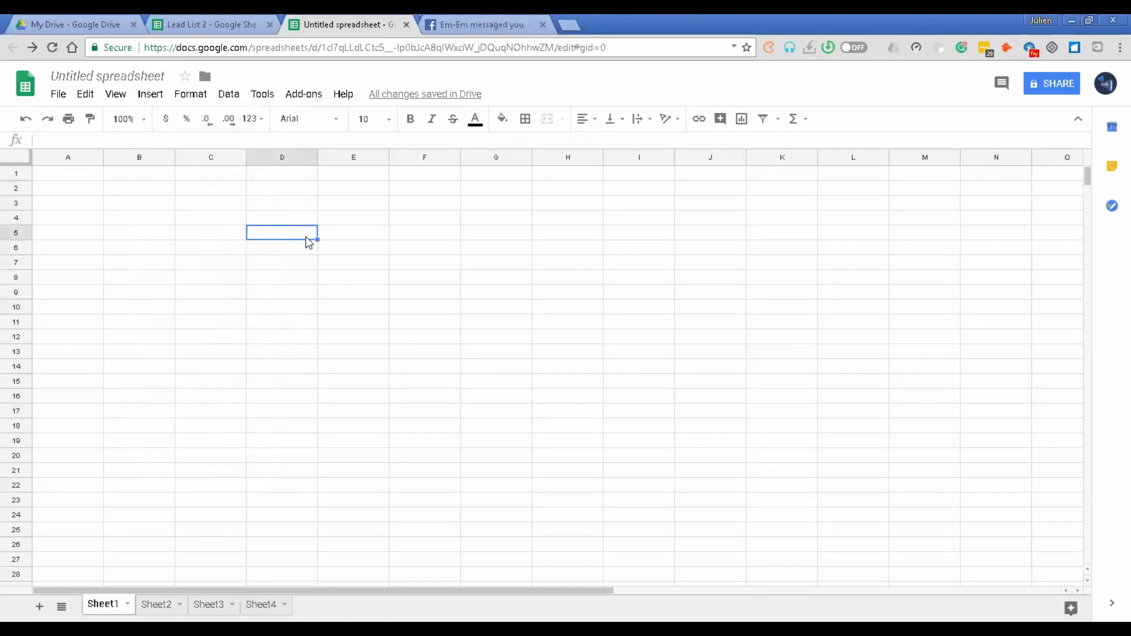
# Step: Start inserting a link into D2, then select the VAi Facebook page address in the other tab
pyautogui.rightClick(282, 189)
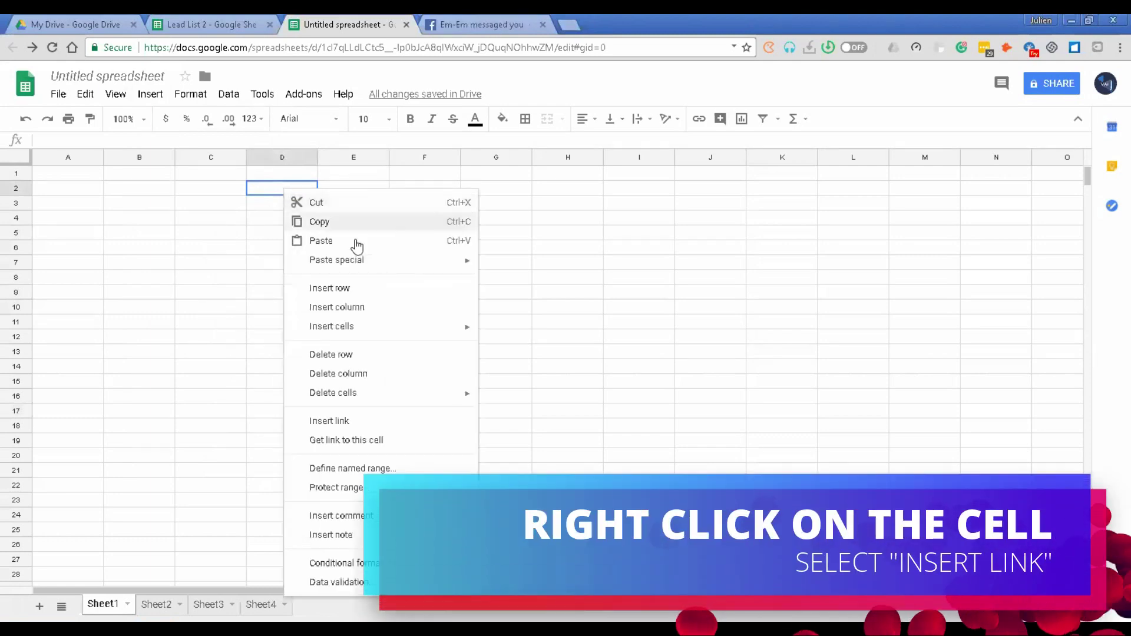
pyautogui.click(329, 422)
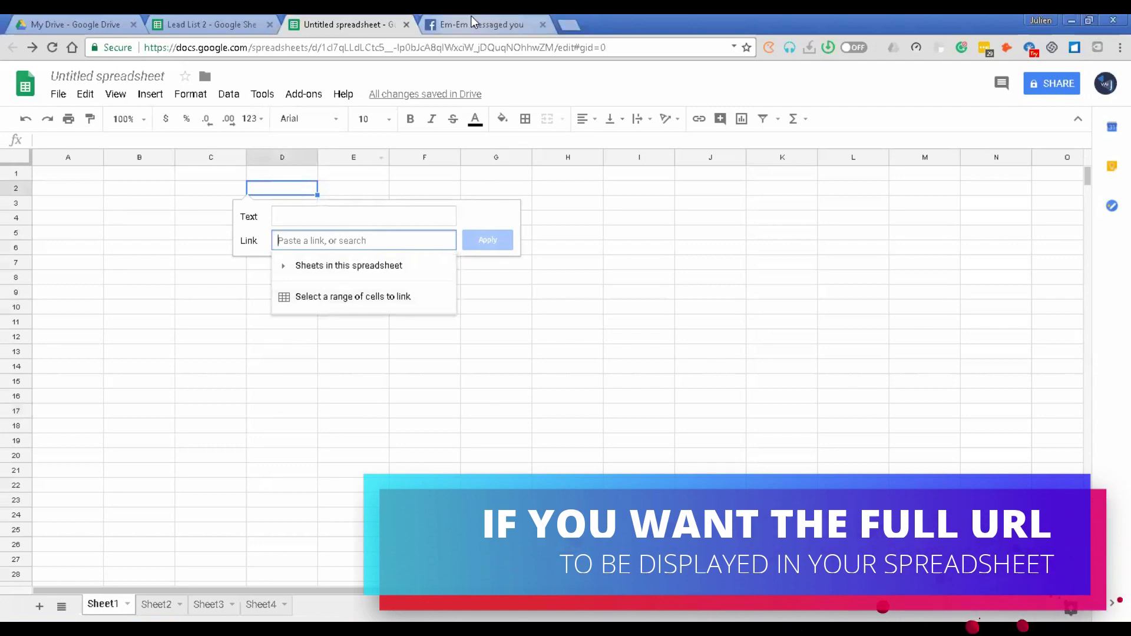
pyautogui.click(471, 18)
pyautogui.moveTo(324, 48); pyautogui.dragTo(144, 47)
pyautogui.hotkey('ctrl', 'c')
pyautogui.click(320, 22)
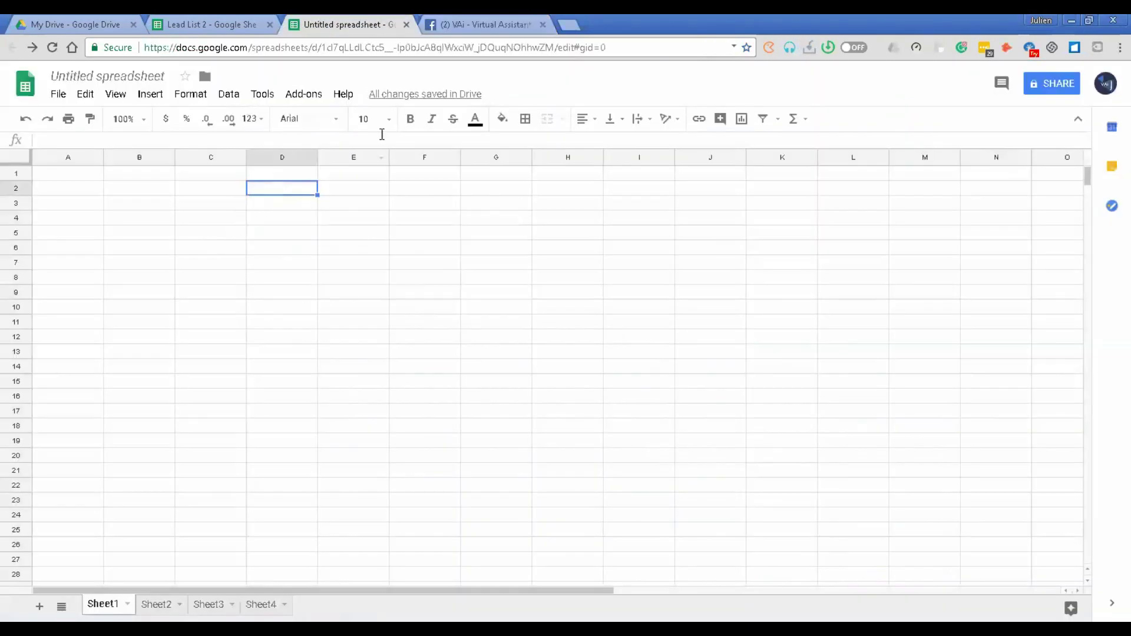
# Step: Reopen the insert-link dialog for D2 and move into its Text and Link fields
pyautogui.rightClick(297, 189)
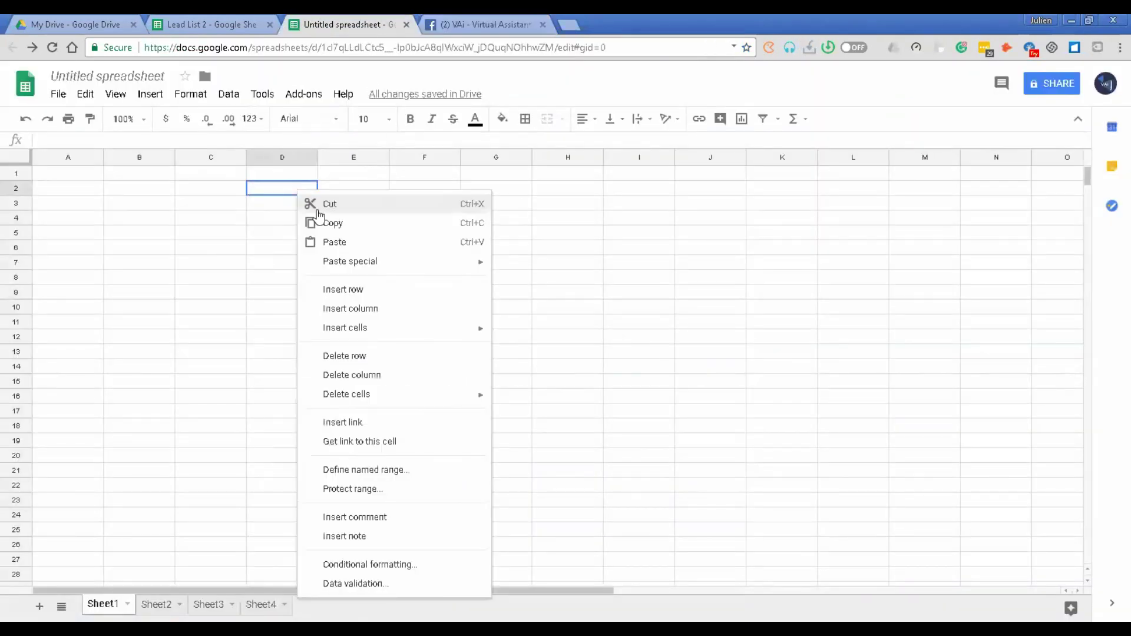
pyautogui.click(353, 422)
pyautogui.click(294, 218)
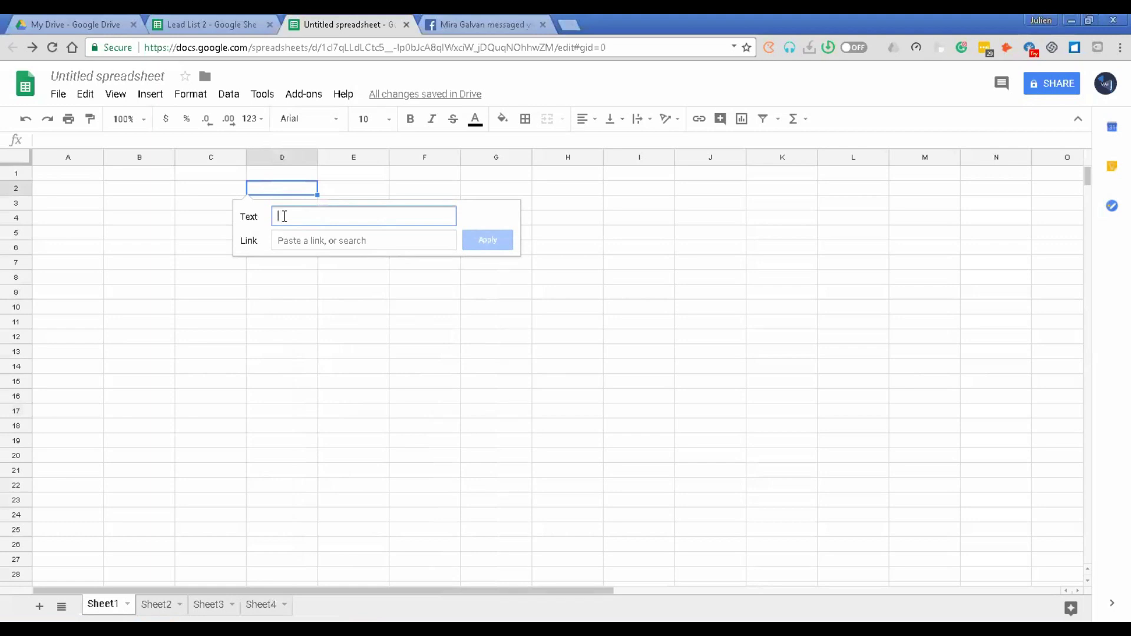
pyautogui.click(281, 241)
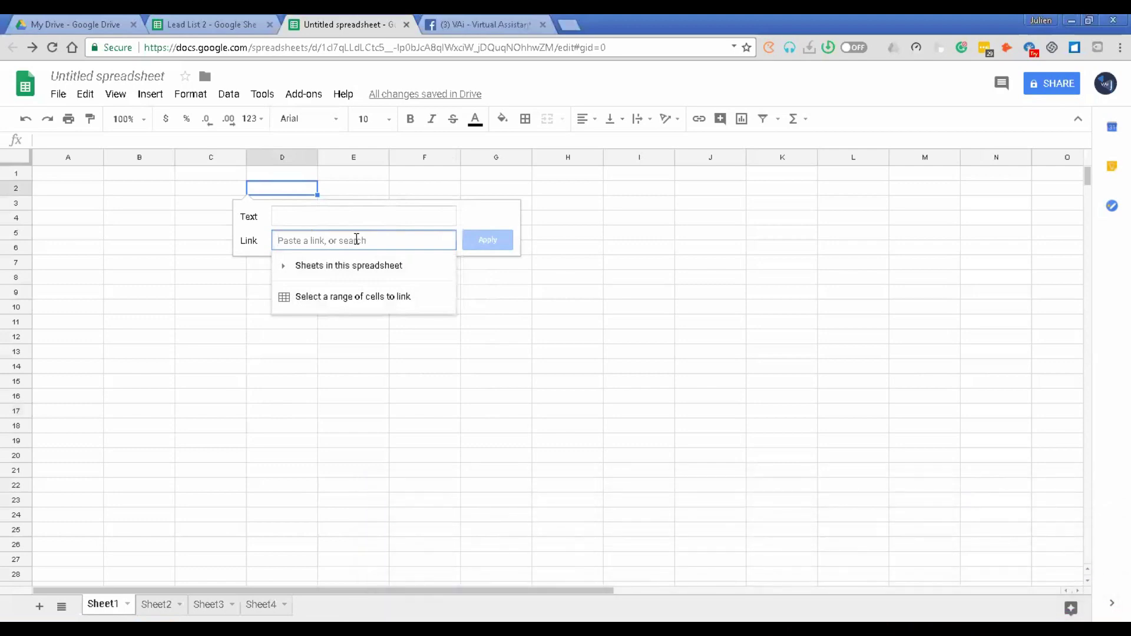
# Step: Paste the Facebook URL, label it 'VAi Facebook Page', apply it, and widen column D to fit
pyautogui.hotkey('ctrl', 'v')
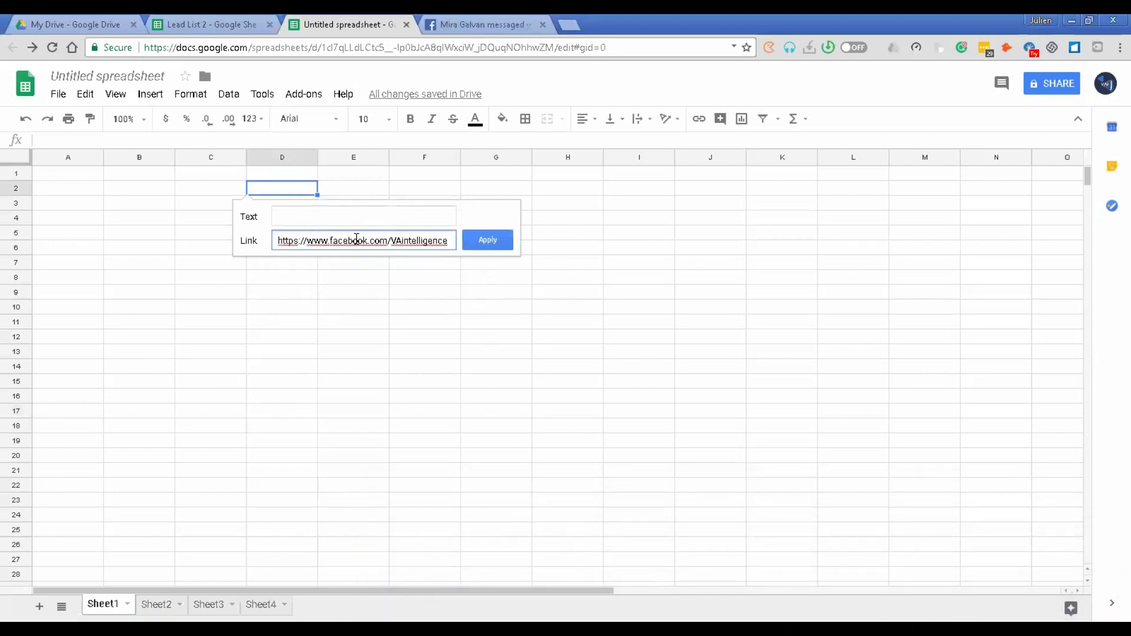
pyautogui.click(360, 216)
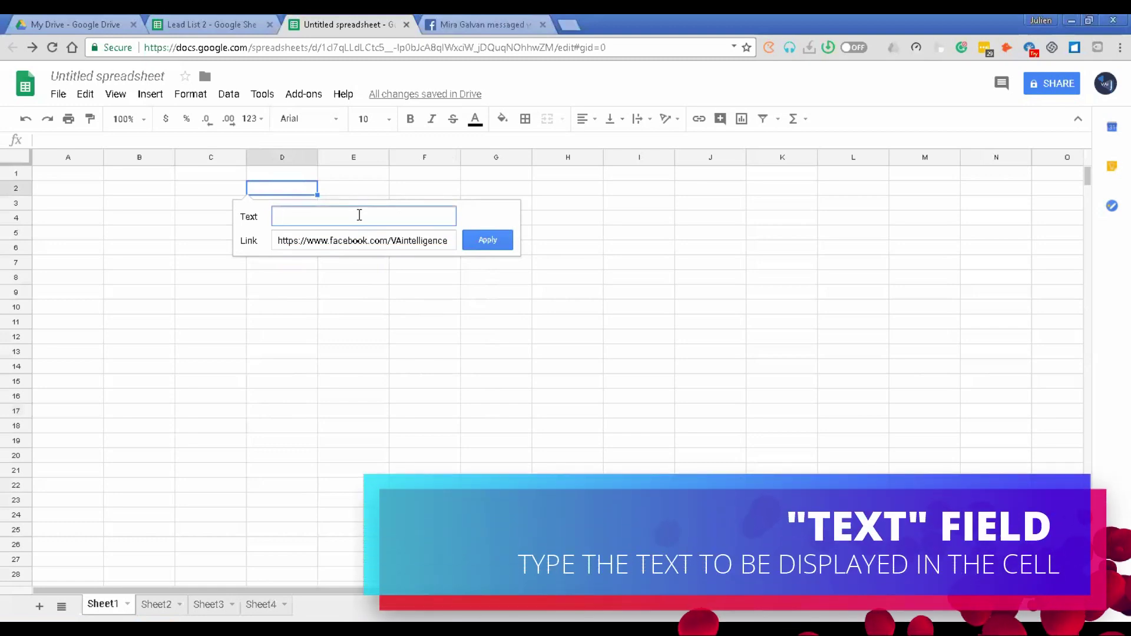
pyautogui.write('VAi')
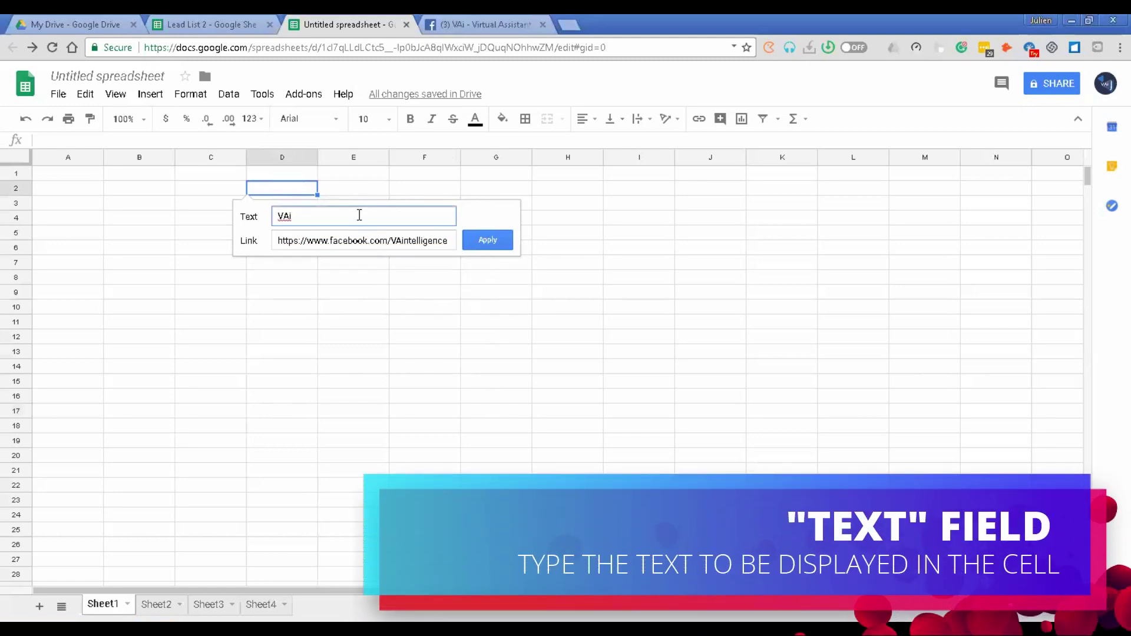
pyautogui.write(' Facebook Page')
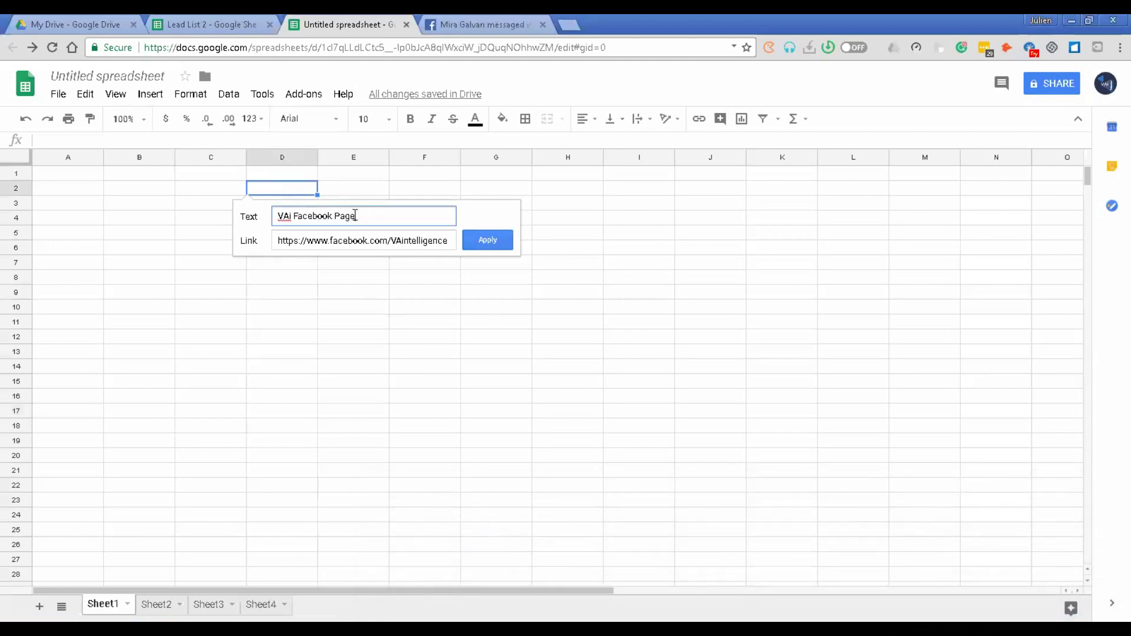
pyautogui.moveTo(356, 216); pyautogui.dragTo(277, 215)
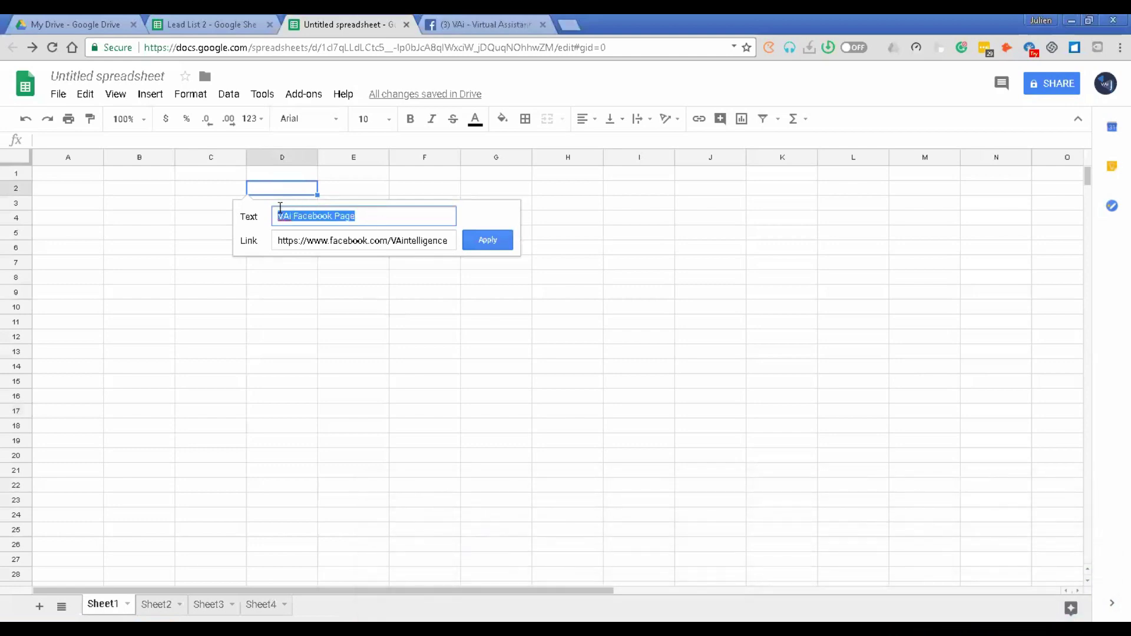
pyautogui.click(362, 218)
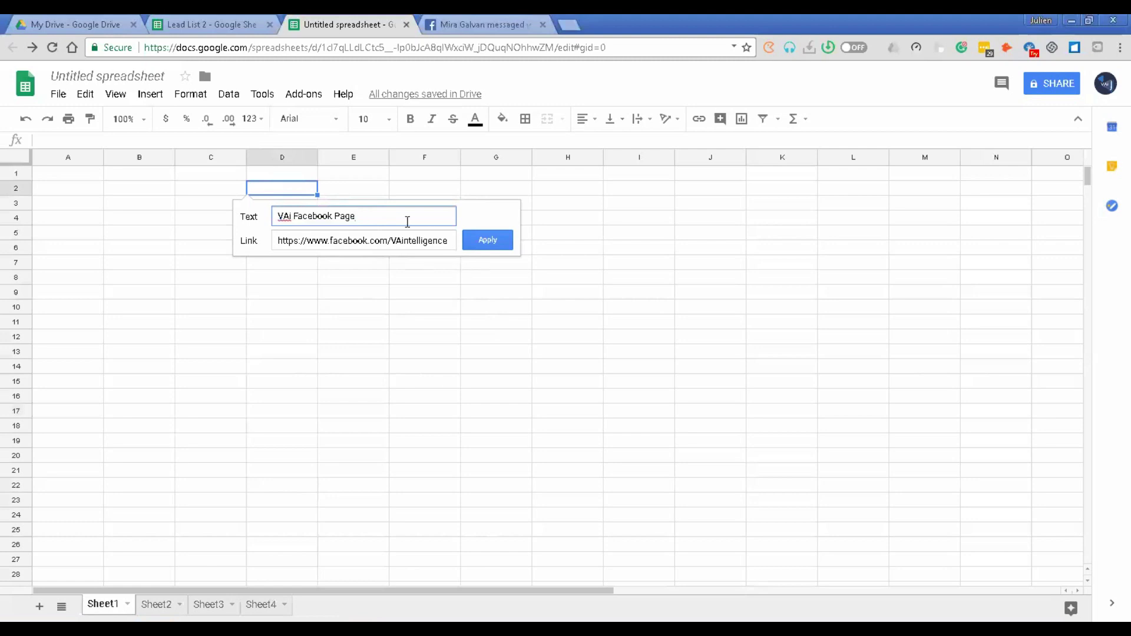
pyautogui.click(377, 237)
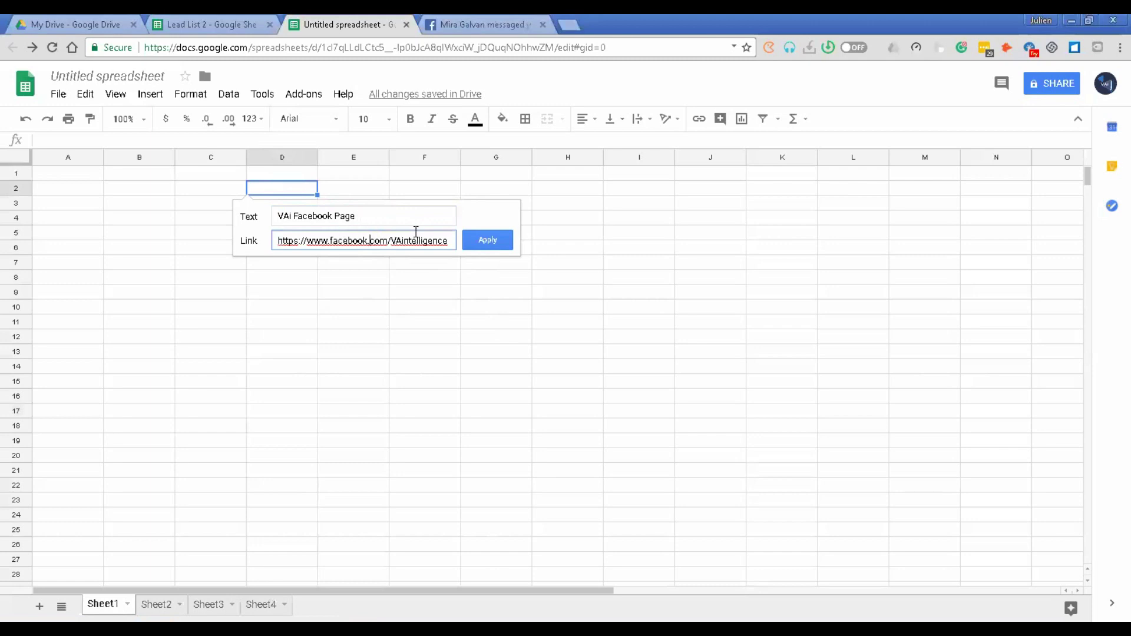
pyautogui.click(487, 242)
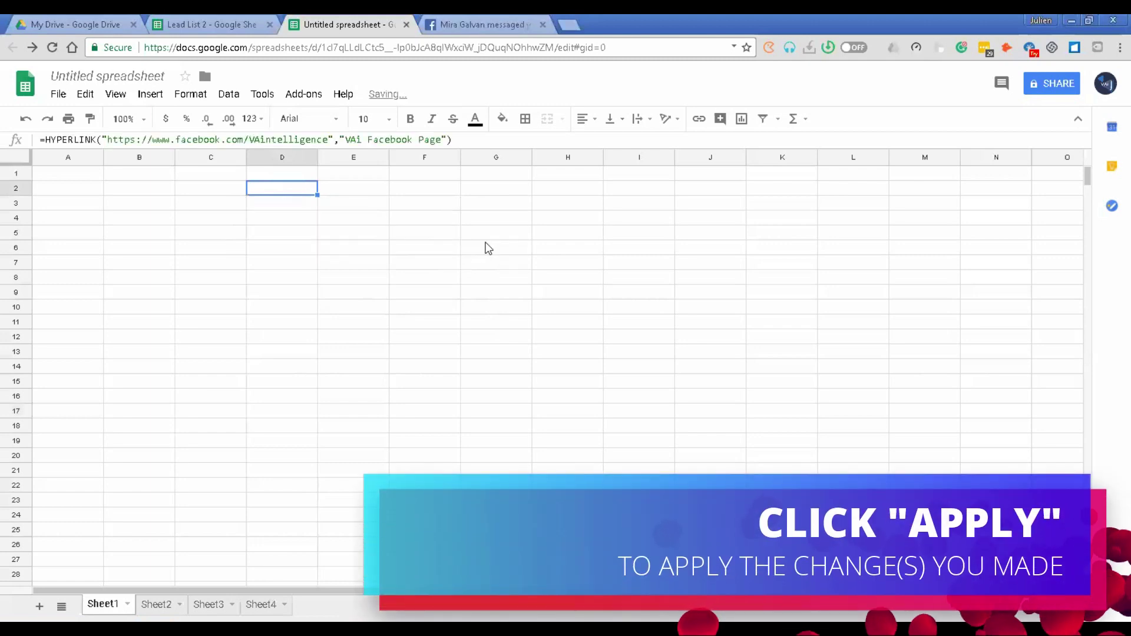
pyautogui.moveTo(318, 158); pyautogui.dragTo(349, 162)
pyautogui.click(353, 190)
pyautogui.click(324, 192)
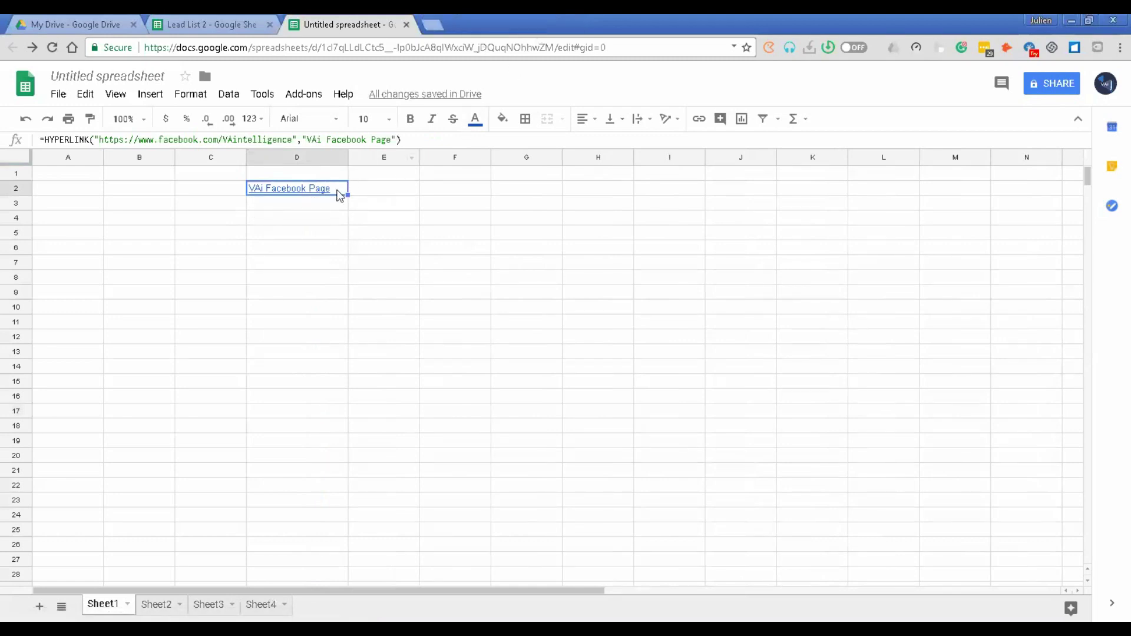
pyautogui.moveTo(339, 199)
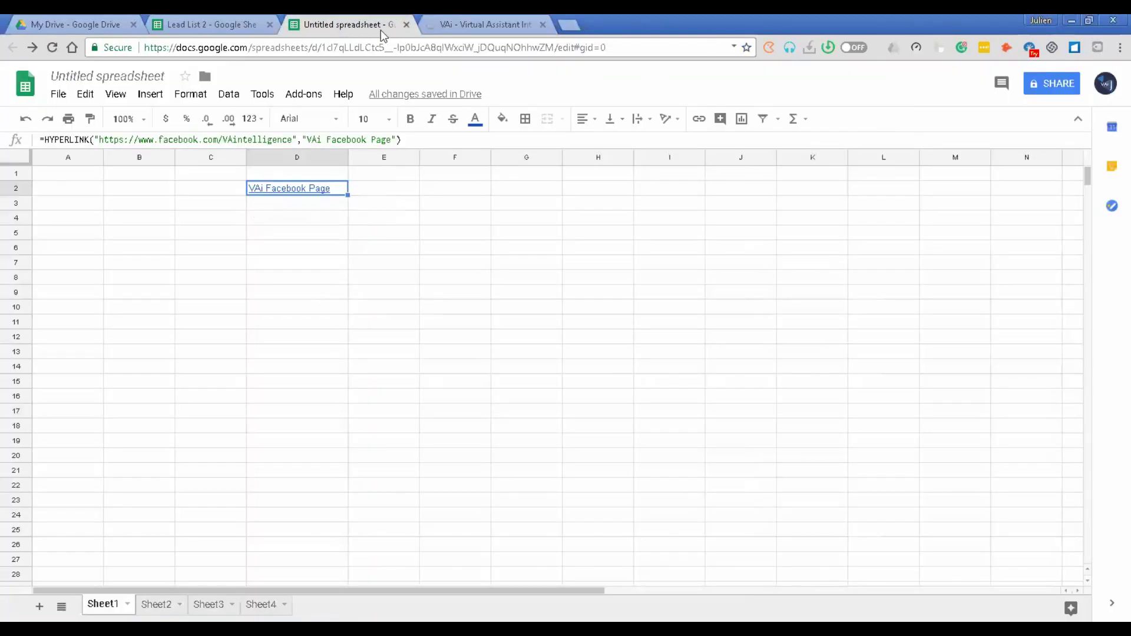
# Step: Close the loading VAi Facebook page tab and return to the spreadsheet
pyautogui.click(495, 27)
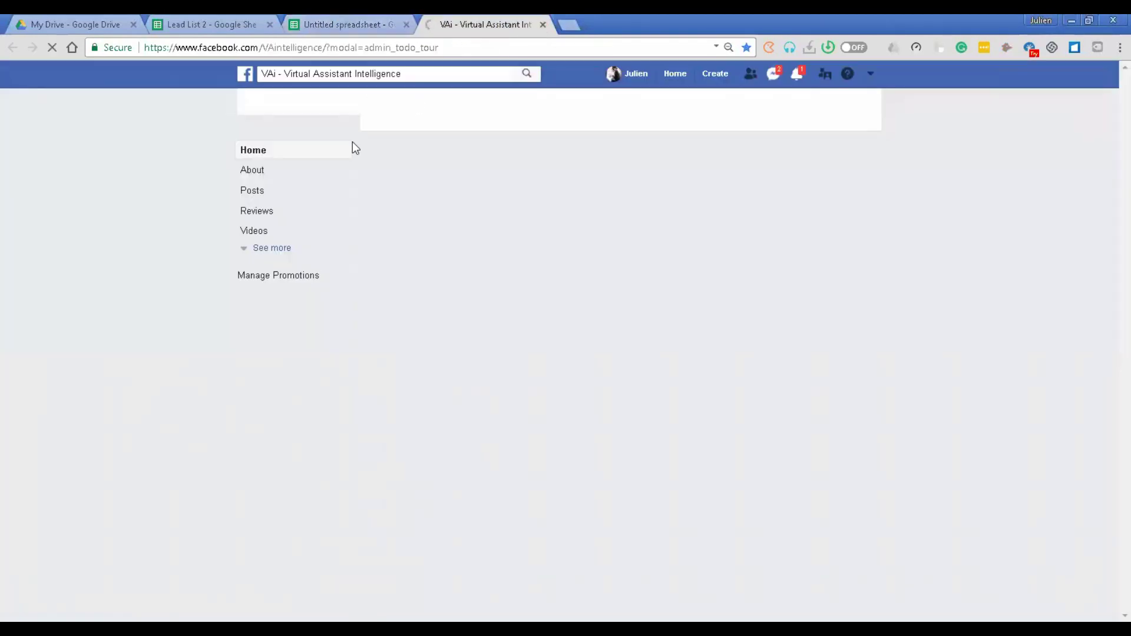
pyautogui.hotkey('ctrl', 'w')
pyautogui.moveTo(339, 189)
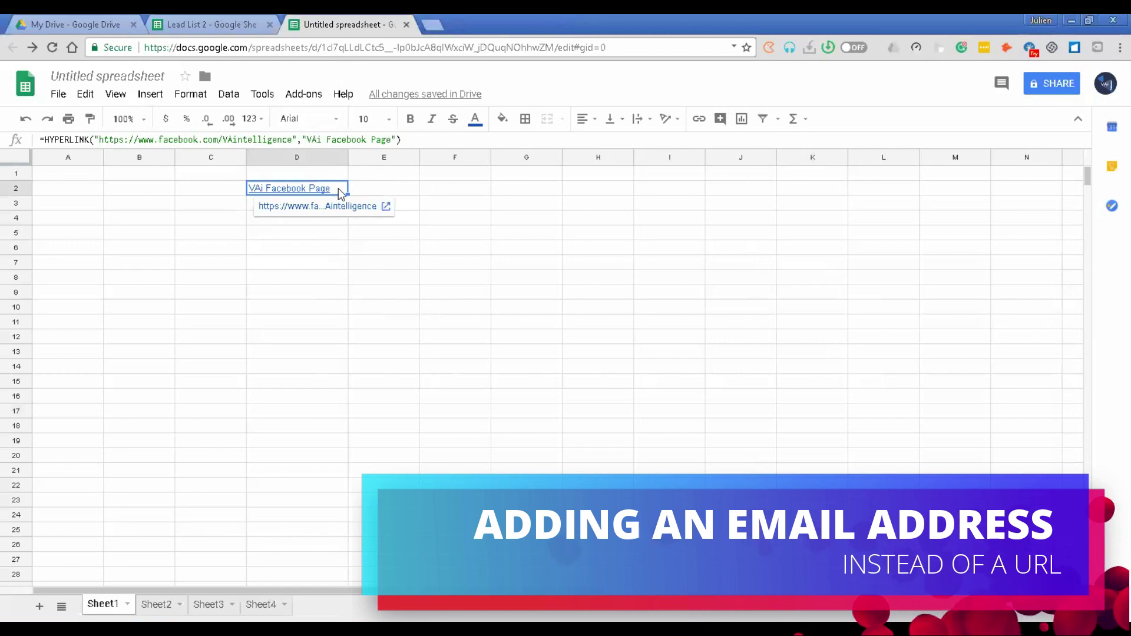
# Step: Edit D2's link, replacing its label with an email caption and entering the person's e-mail address
pyautogui.rightClick(341, 193)
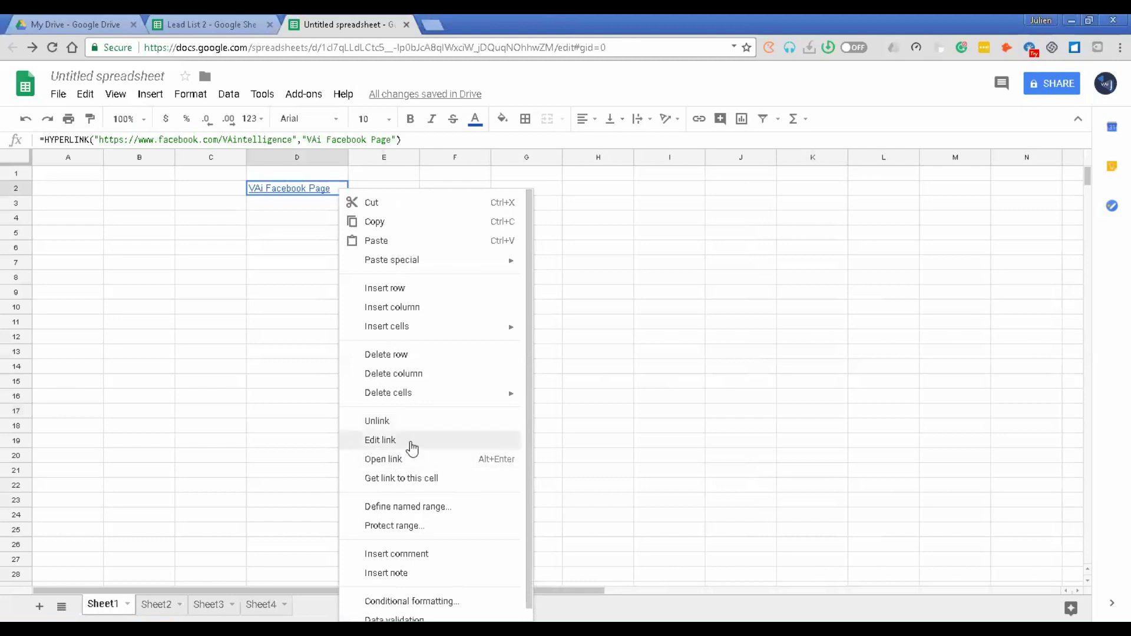
pyautogui.click(412, 449)
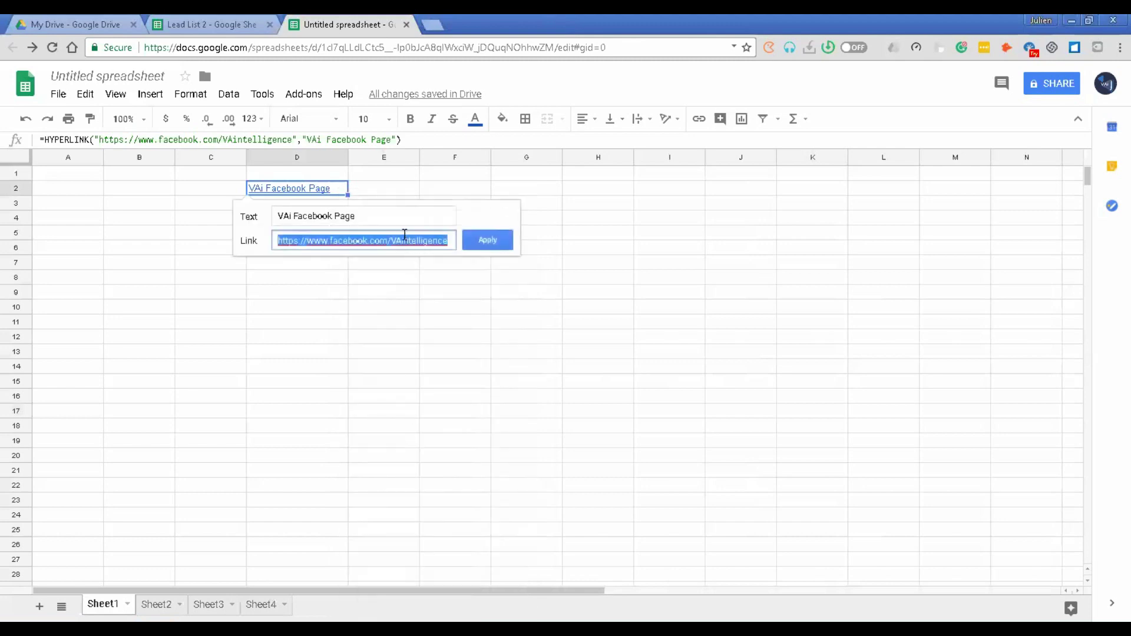
pyautogui.click(396, 218)
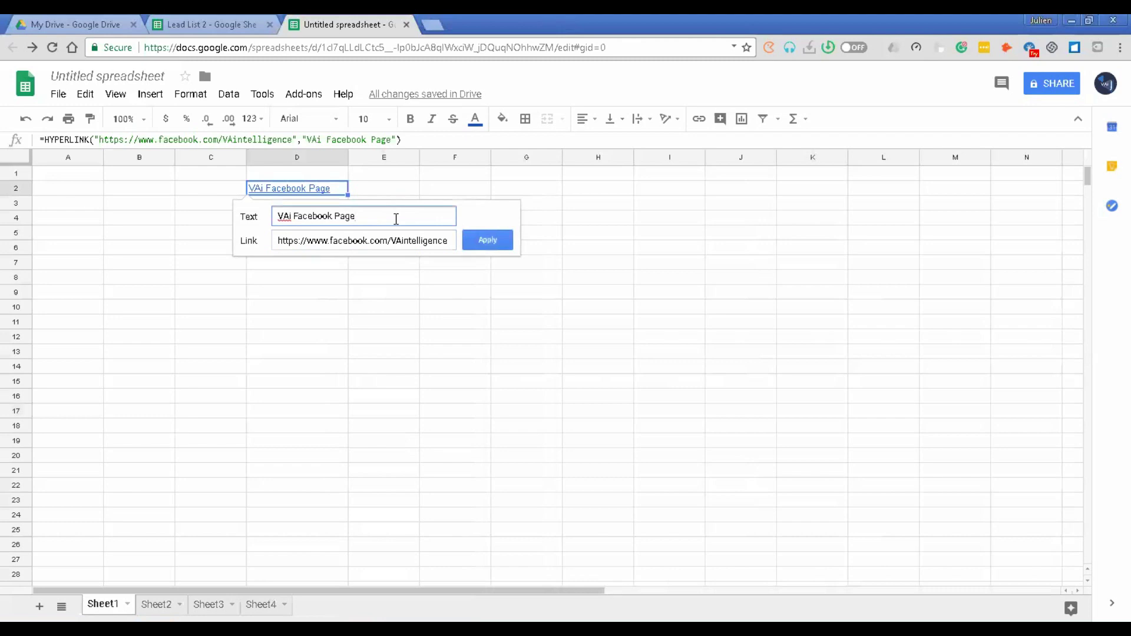
pyautogui.tripleClick(396, 219)
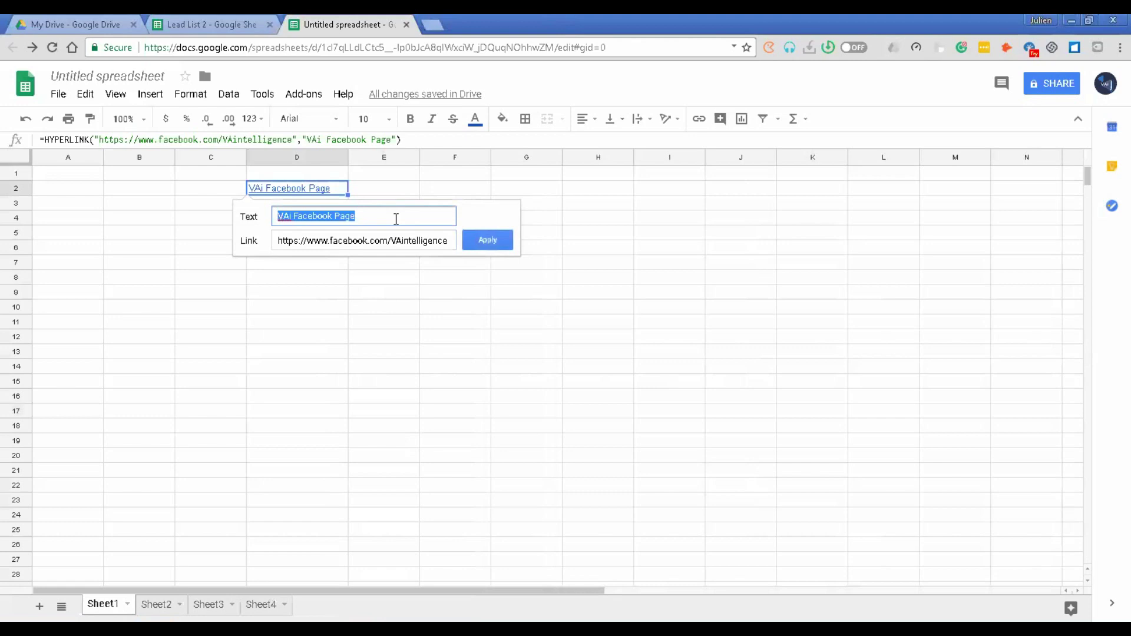
pyautogui.write("Julien's Email")
pyautogui.press('Tab')
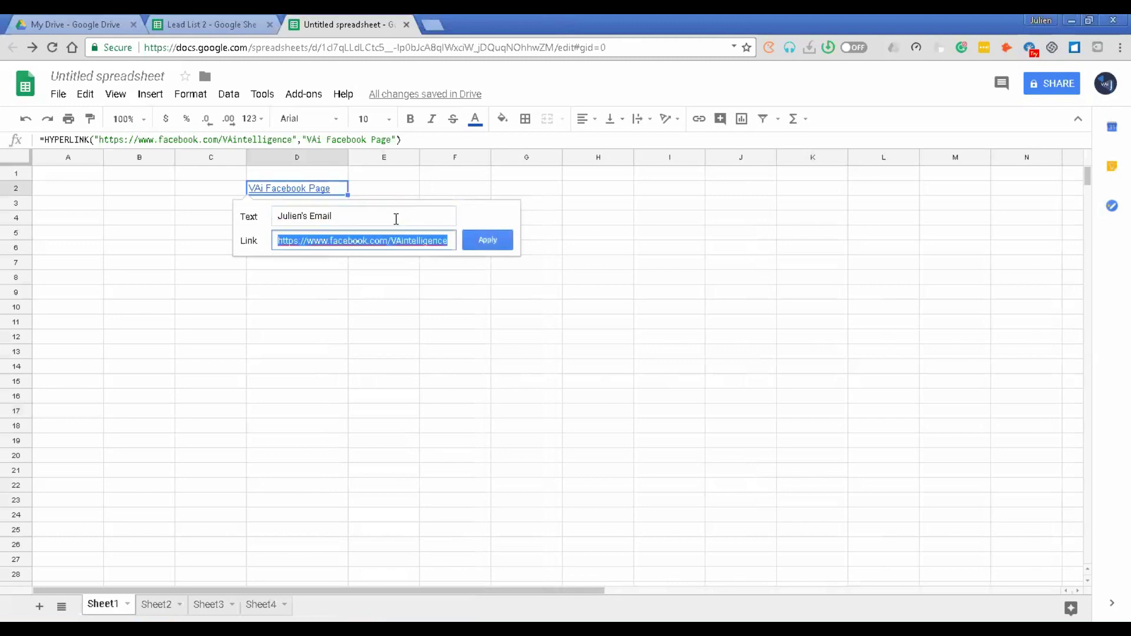
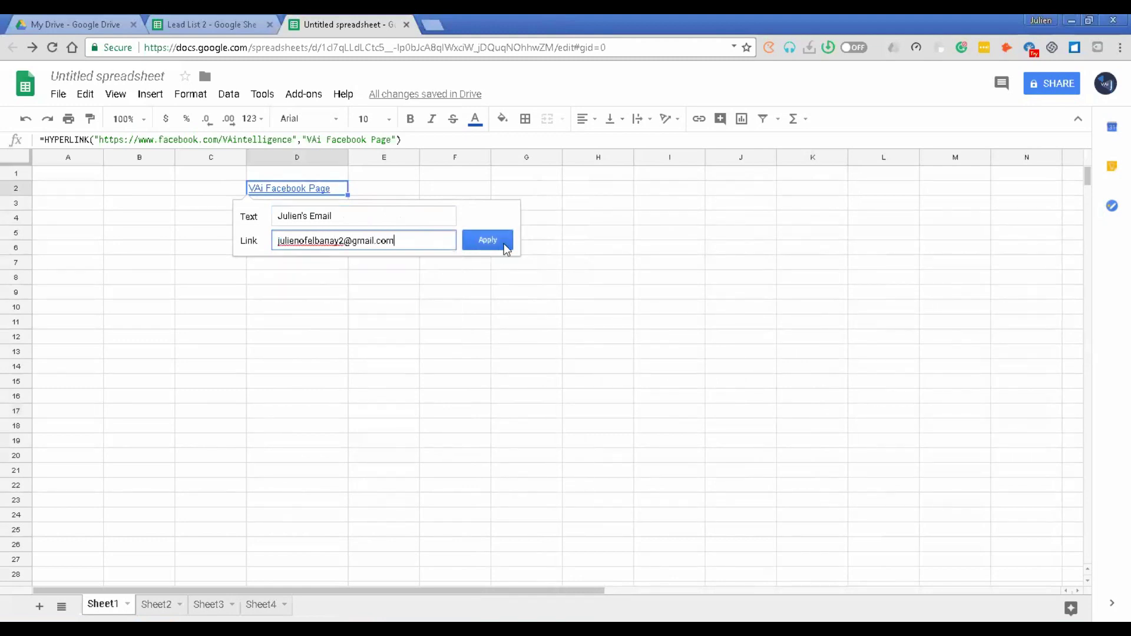
# Step: Apply the mailto link to D2, then open its preview and select the e-mail address shown
pyautogui.click(487, 242)
pyautogui.moveTo(323, 193)
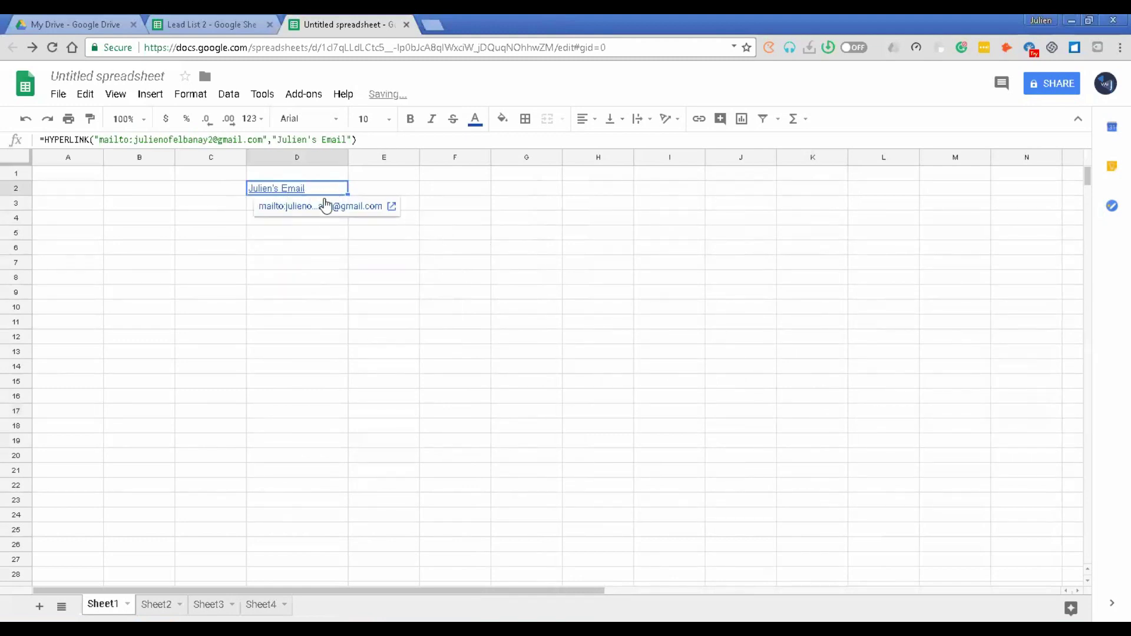
pyautogui.click(297, 252)
pyautogui.click(310, 194)
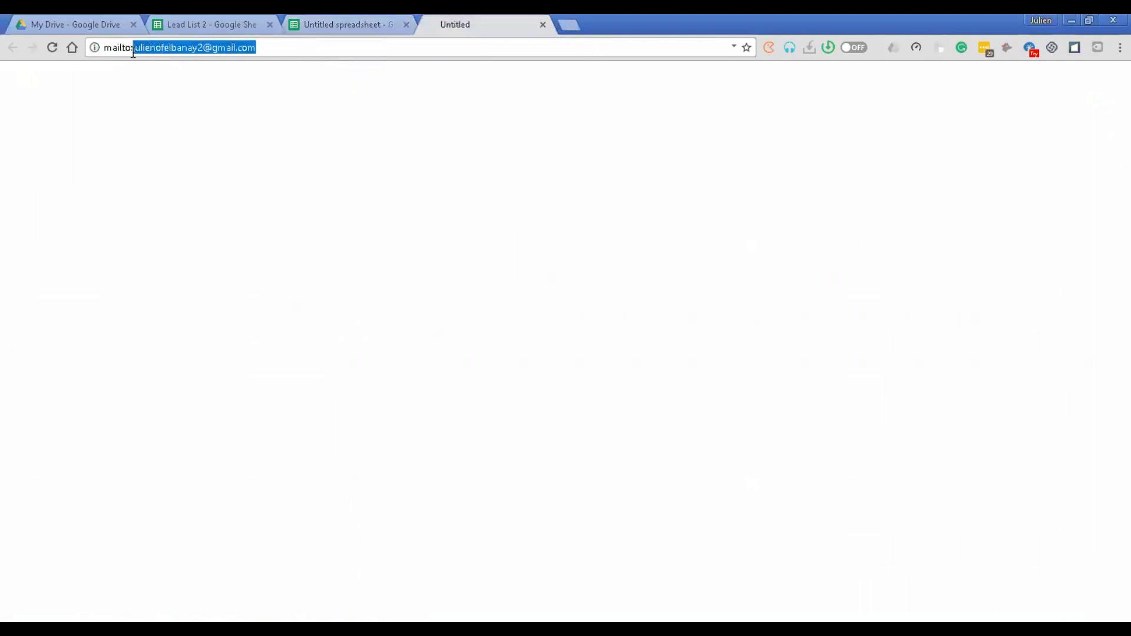
pyautogui.click(262, 47)
pyautogui.moveTo(262, 47); pyautogui.dragTo(132, 48)
# Step: Back in the sheet, relabel D2's link as 'Facebook Page' and select its e-mail address for replacement
pyautogui.click(334, 23)
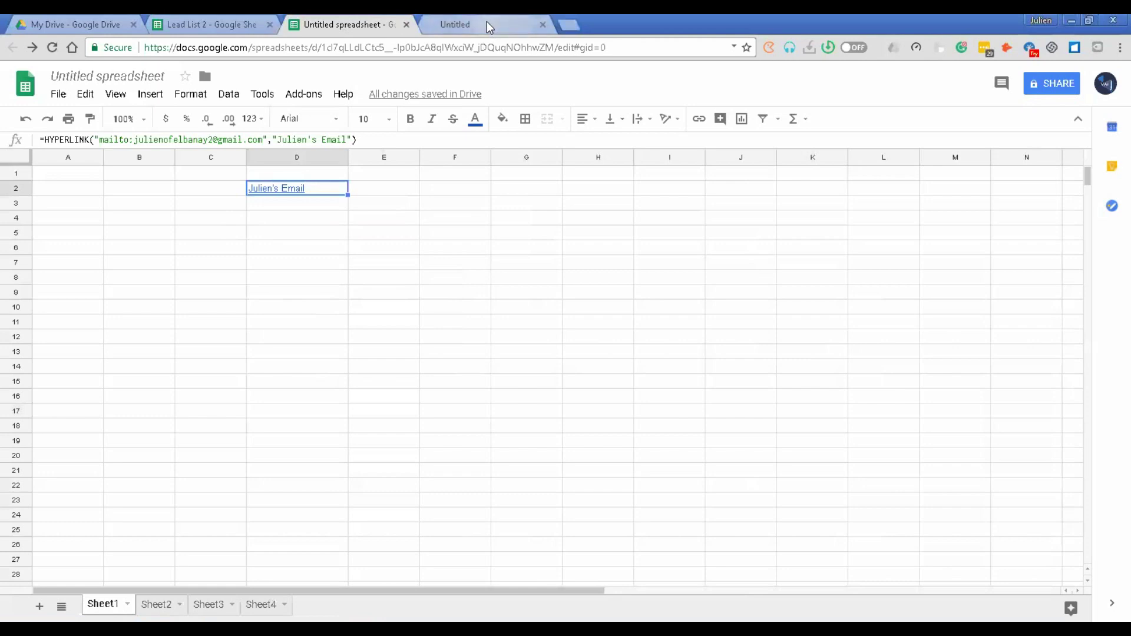
pyautogui.rightClick(314, 192)
pyautogui.click(384, 440)
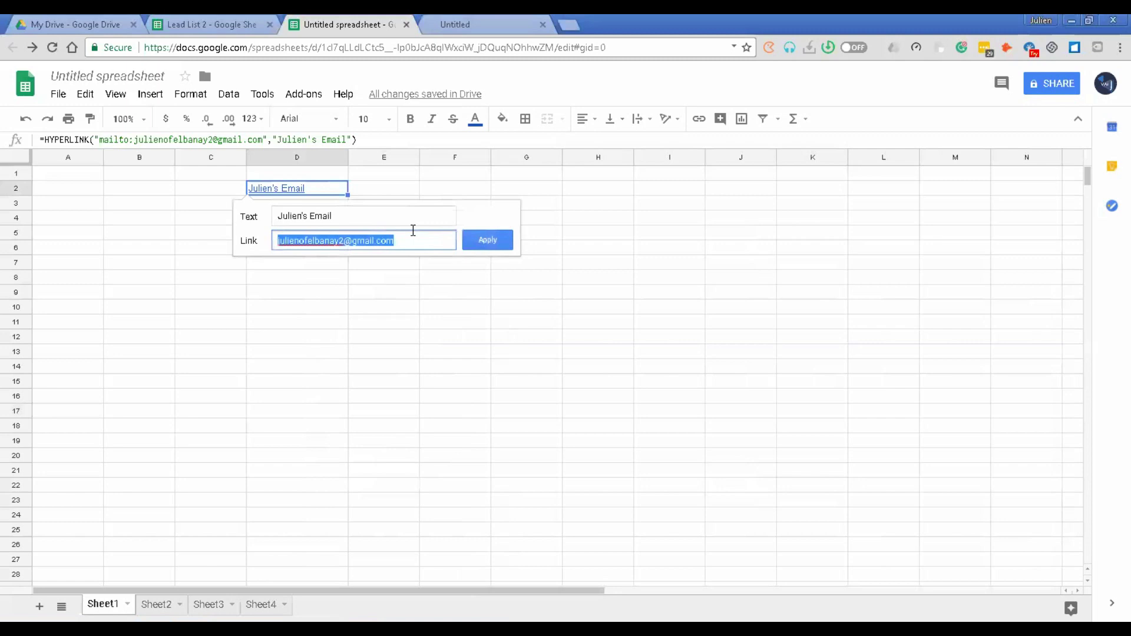
pyautogui.tripleClick(356, 218)
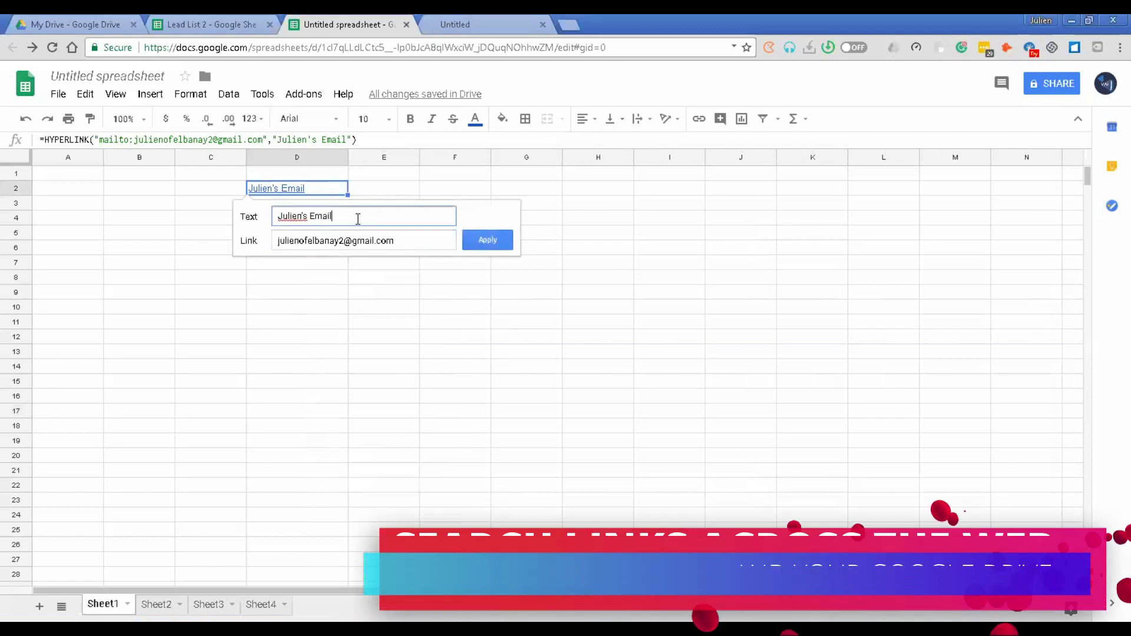
pyautogui.write('Facebo')
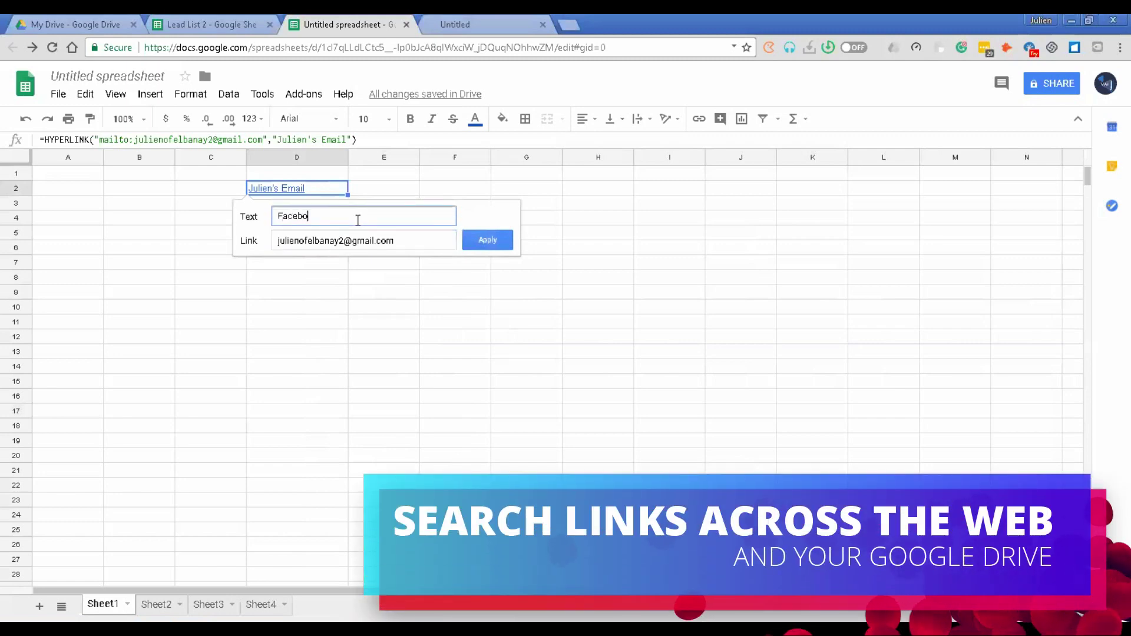
pyautogui.write('ok Page')
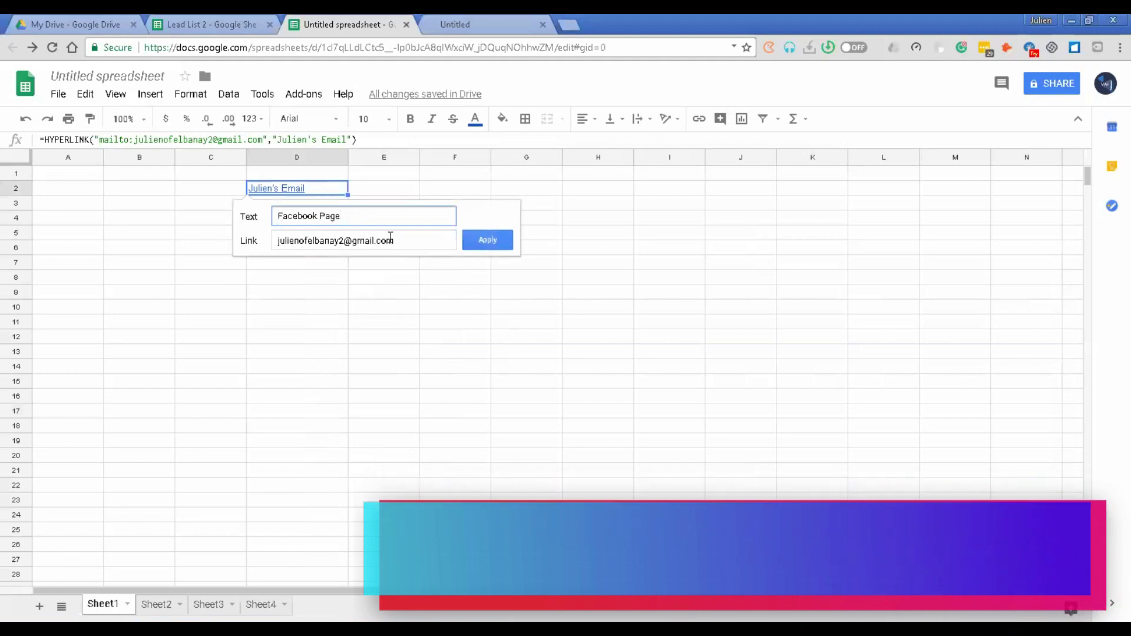
pyautogui.click(423, 240)
pyautogui.tripleClick(423, 240)
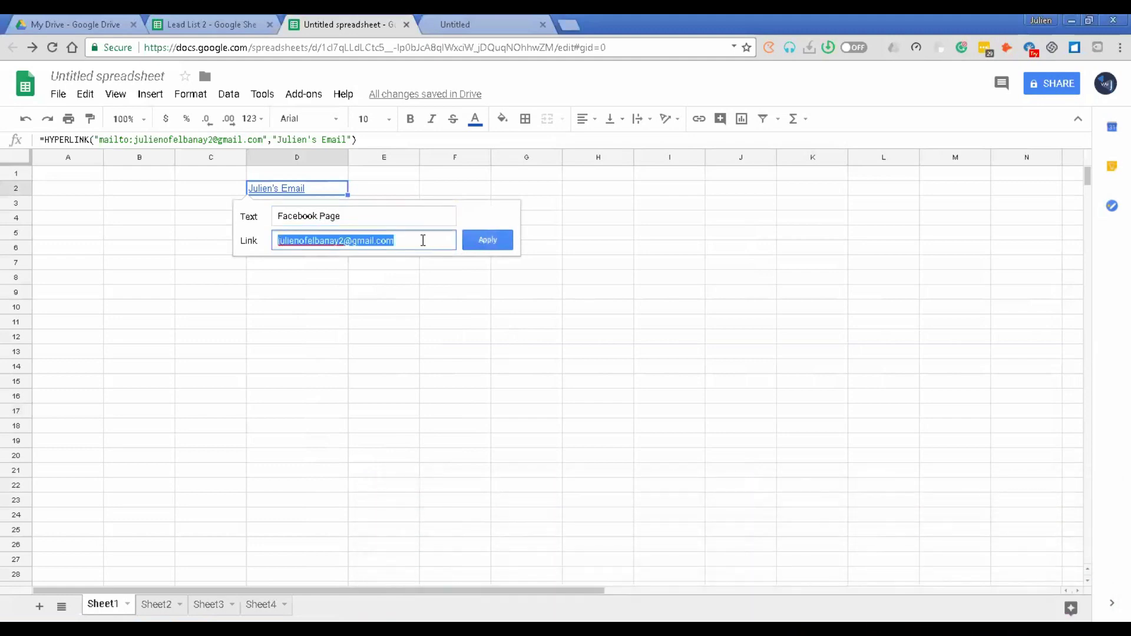
# Step: Search the link field for 'Virtual Assistance Intelligence', pick the facebook.com suggestion, and apply it
pyautogui.press('BackSpace')
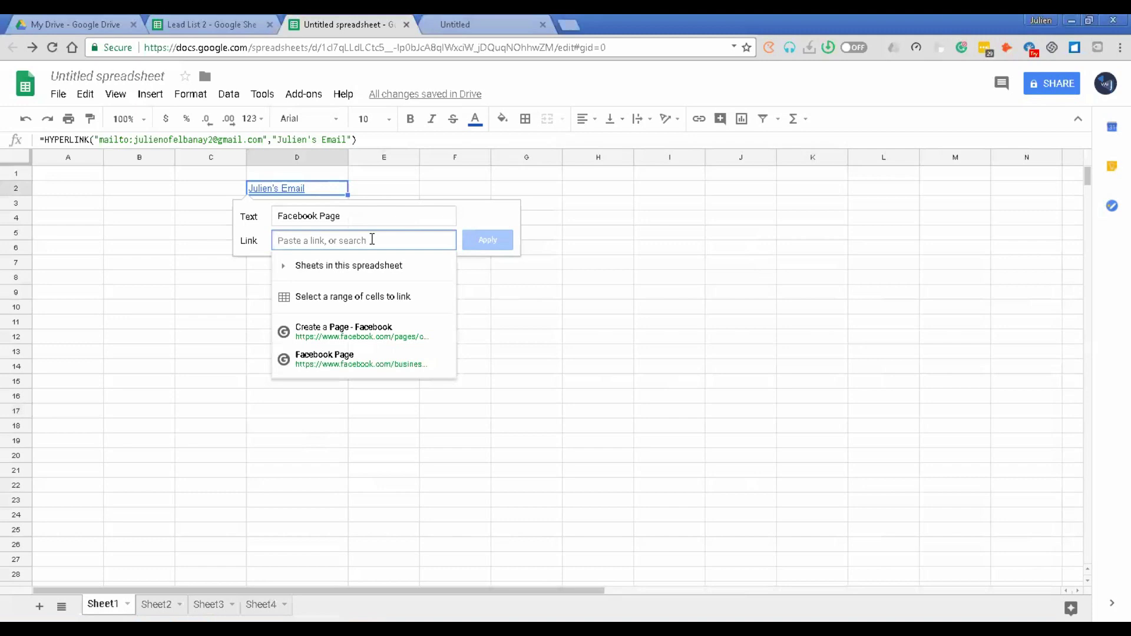
pyautogui.write('VAi')
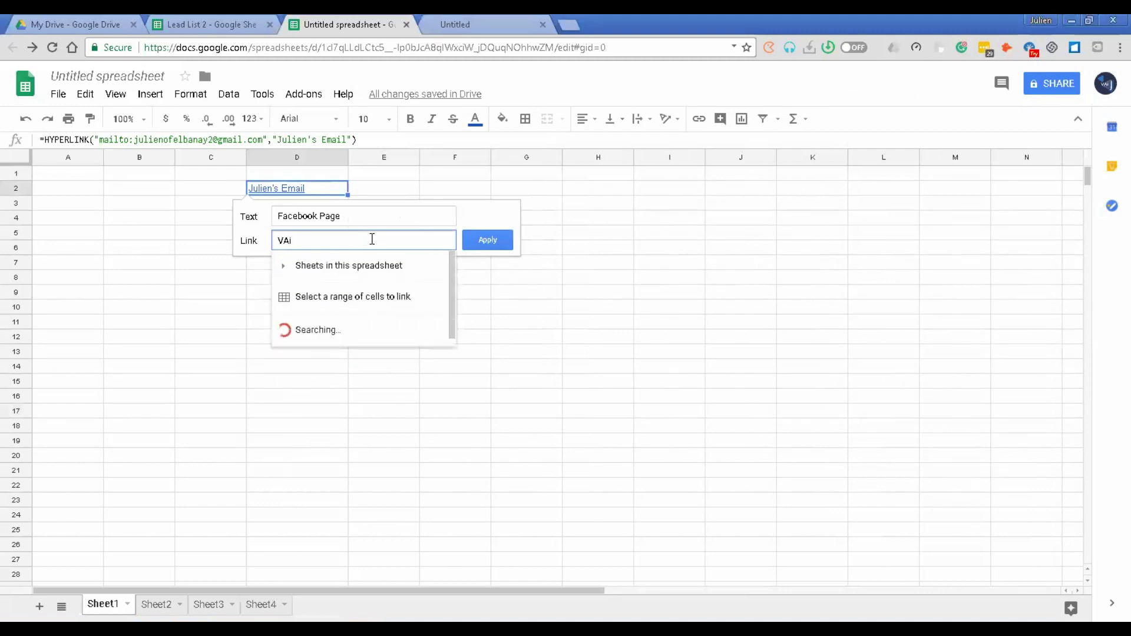
pyautogui.write(' Face')
pyautogui.press('BackSpace')
pyautogui.press('BackSpace')
pyautogui.press('BackSpace')
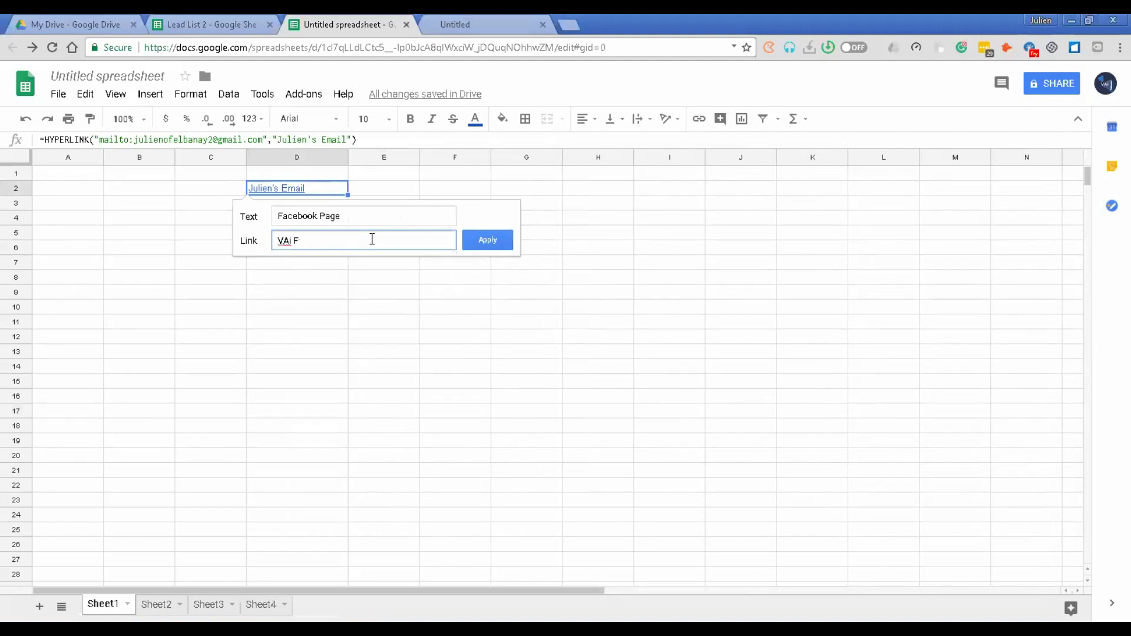
pyautogui.write('Vir')
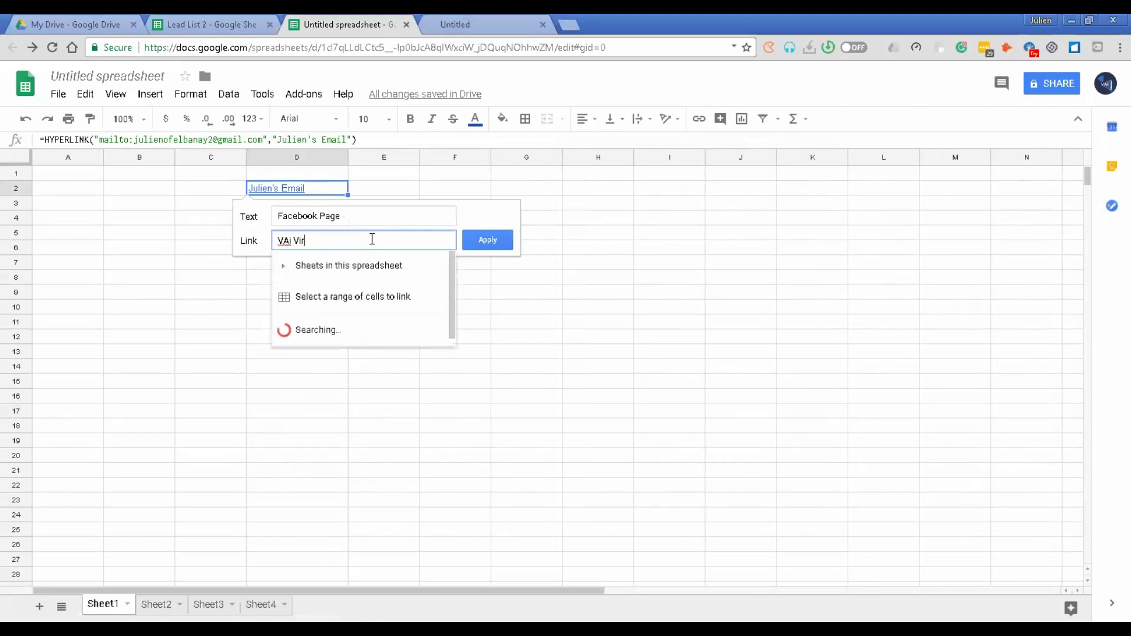
pyautogui.write('tual As')
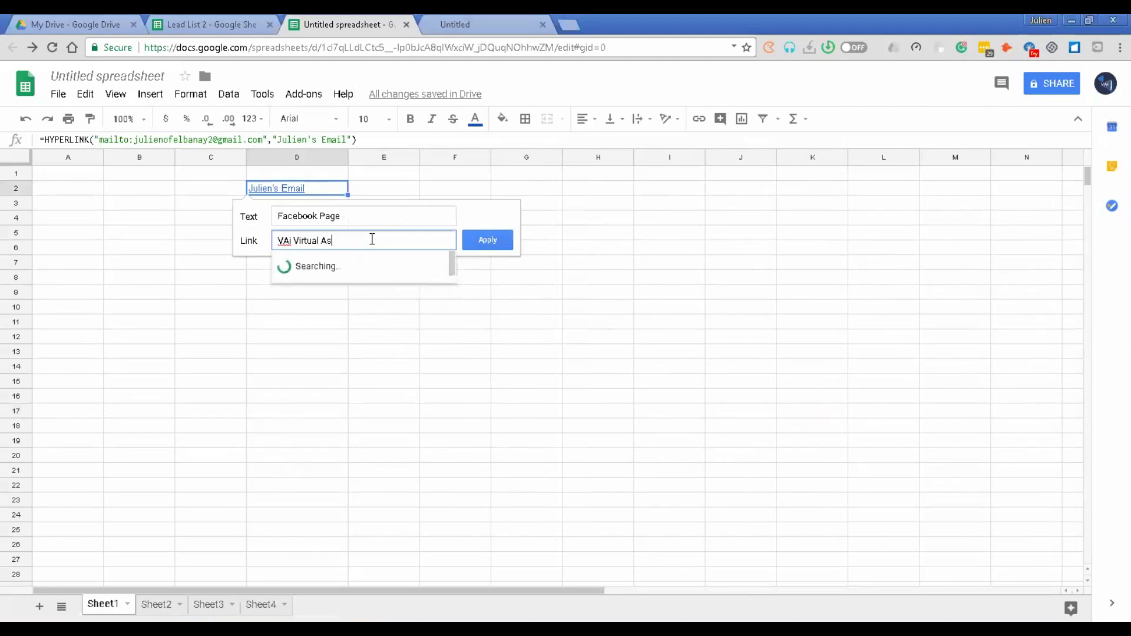
pyautogui.write('sistance')
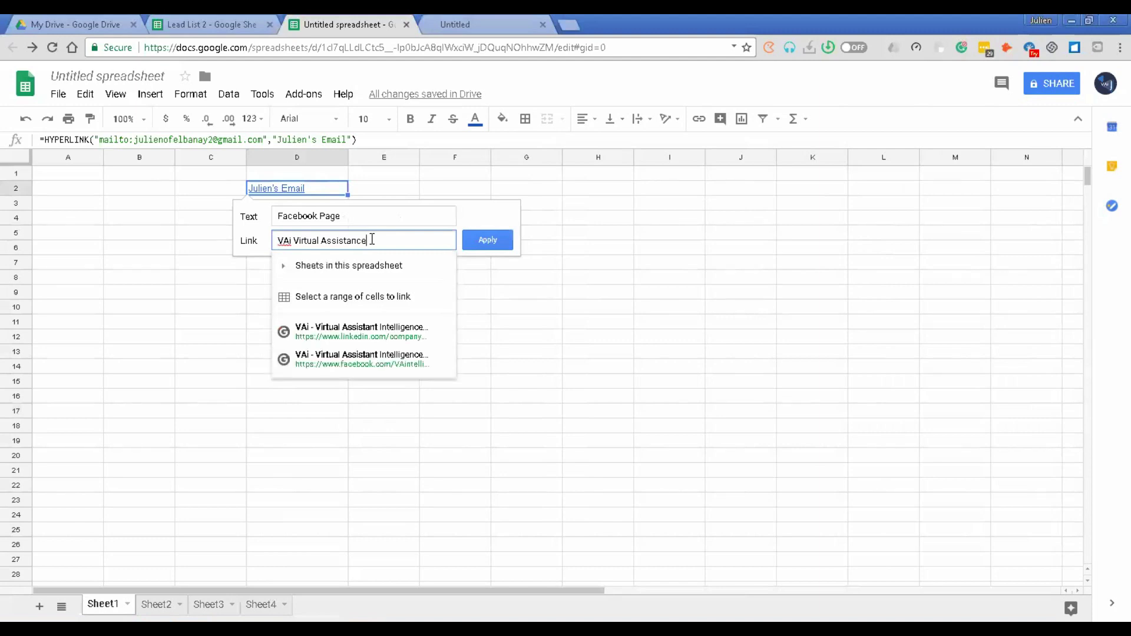
pyautogui.write(' Intell')
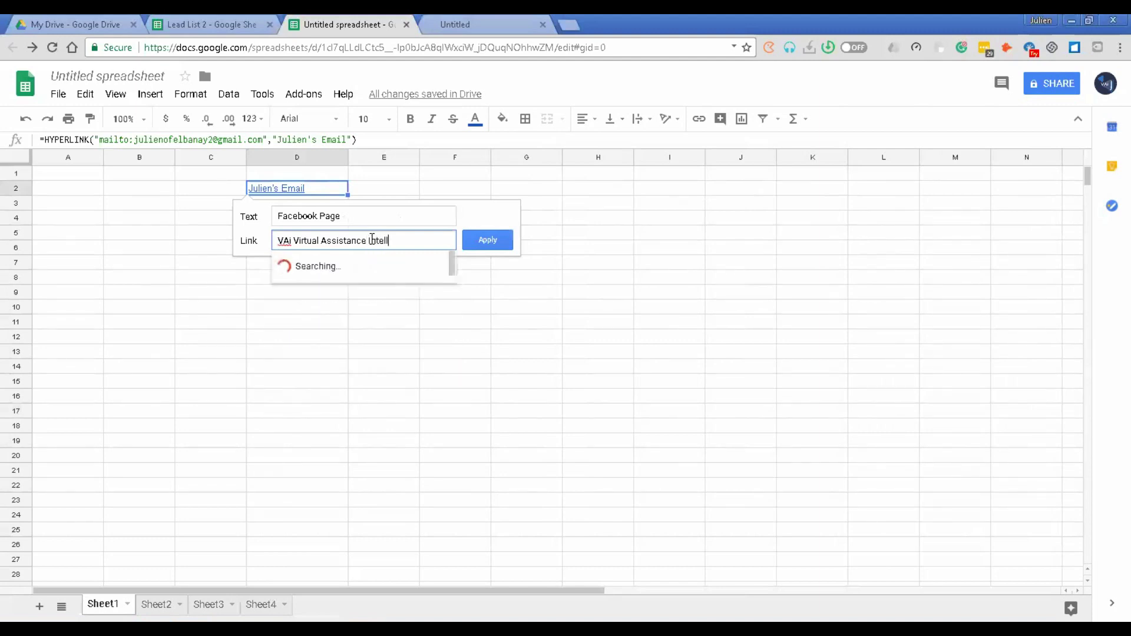
pyautogui.write('igence')
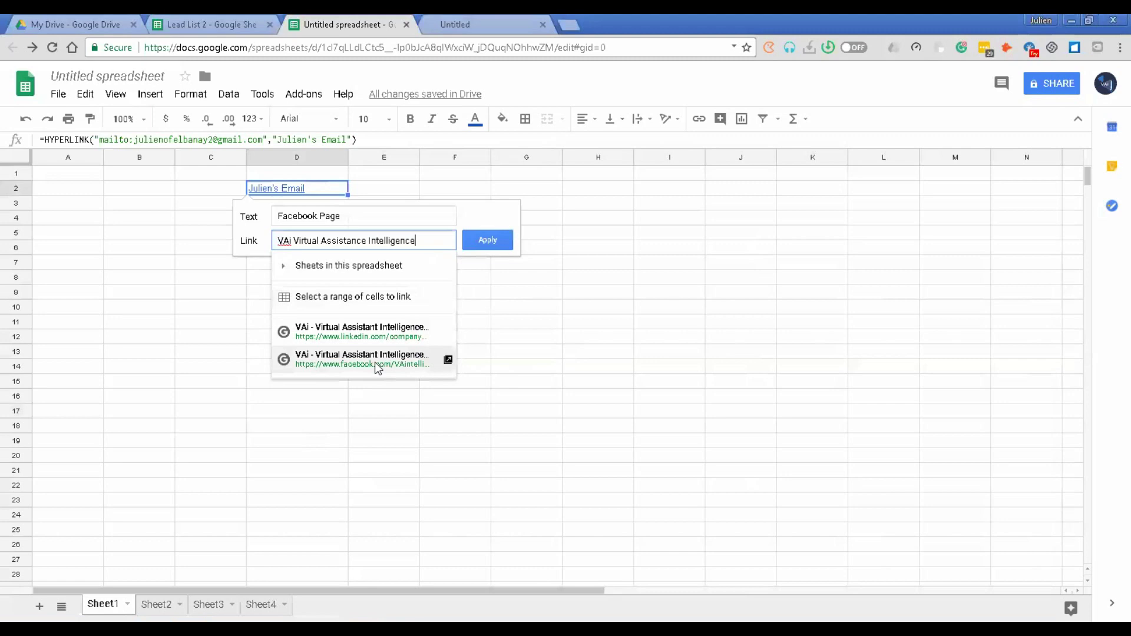
pyautogui.click(350, 361)
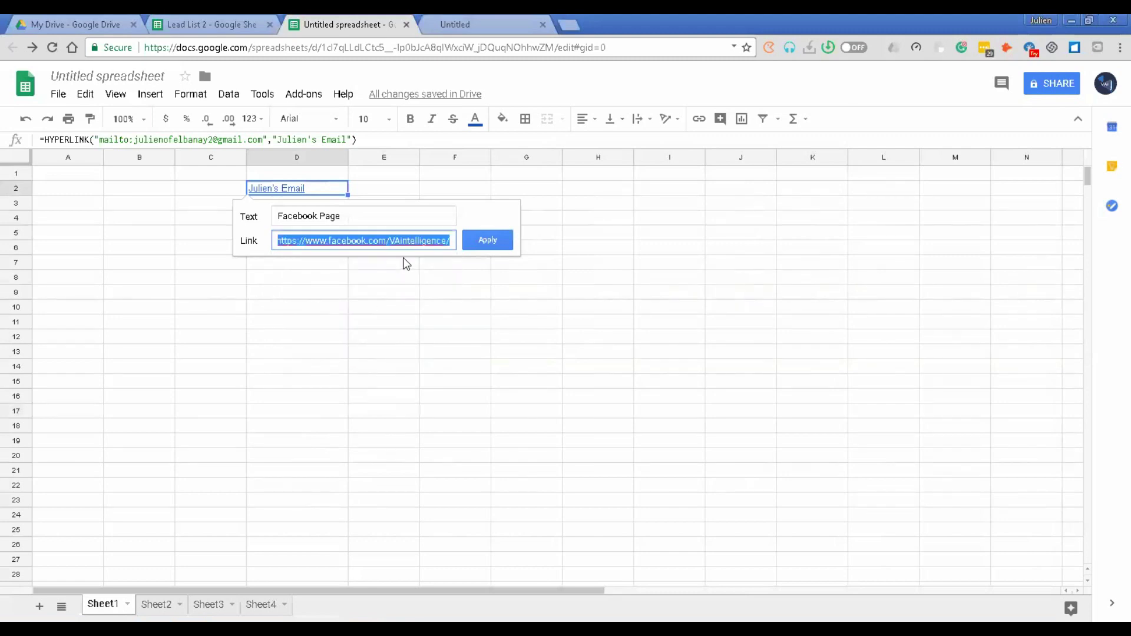
pyautogui.click(453, 241)
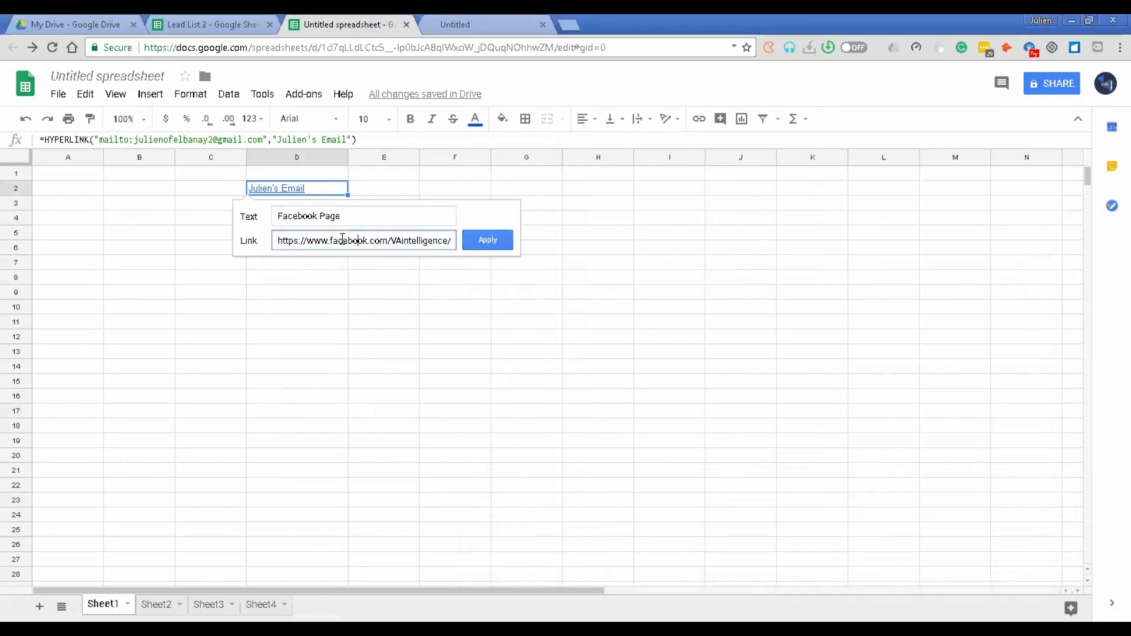
pyautogui.hotkey('shift', 'Tab')
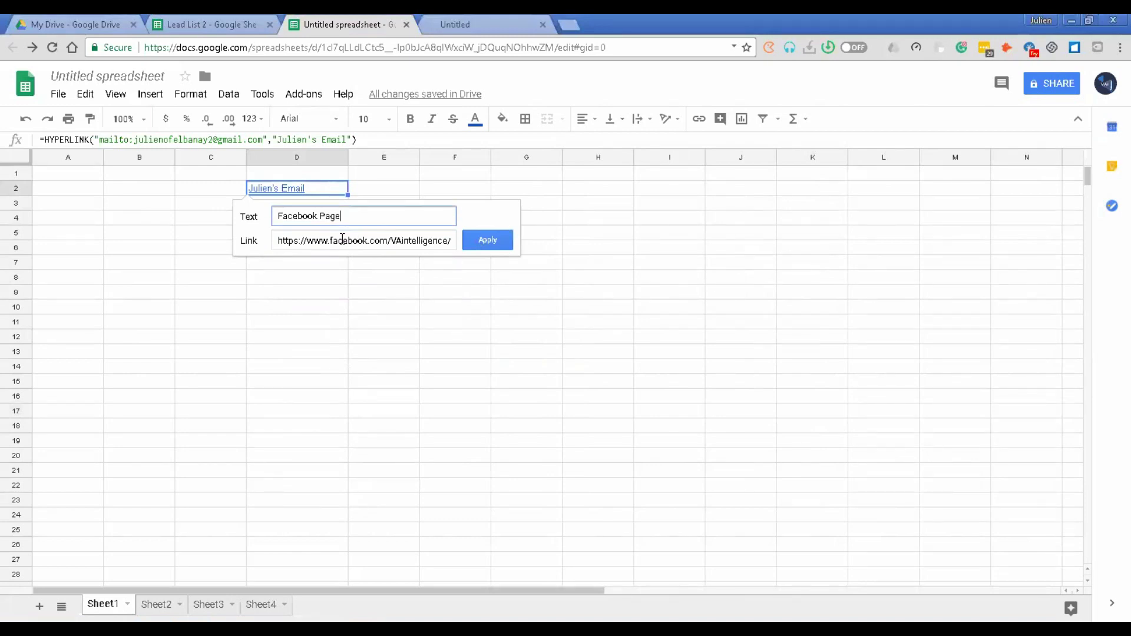
pyautogui.click(497, 241)
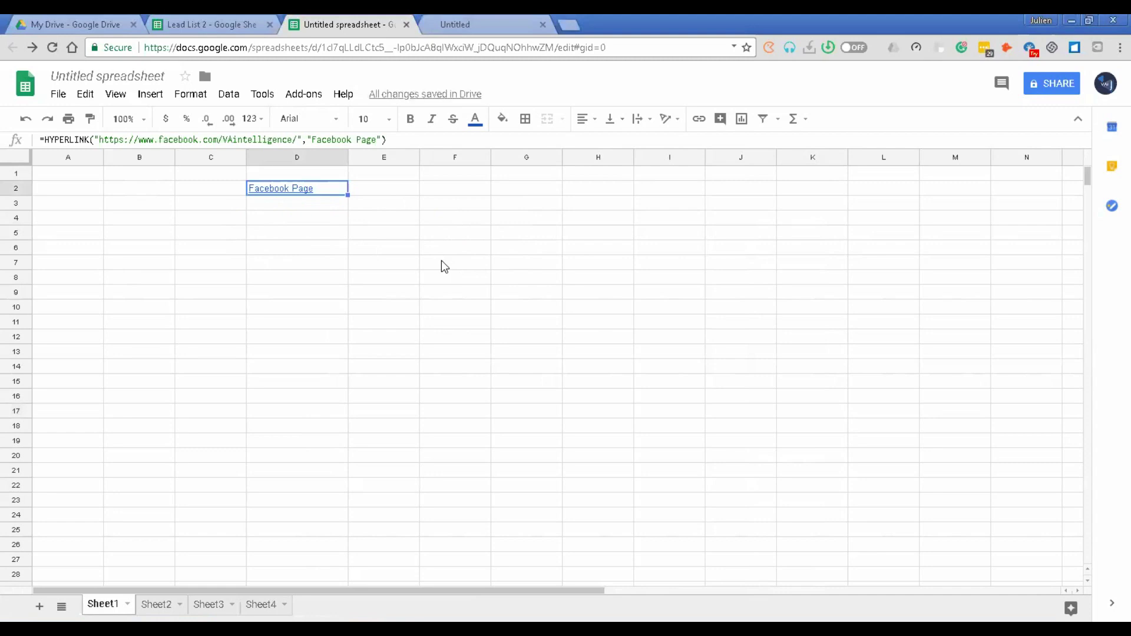
# Step: Close the blank Untitled tab, open the VAi Facebook page from D2's link, then close it
pyautogui.click(545, 26)
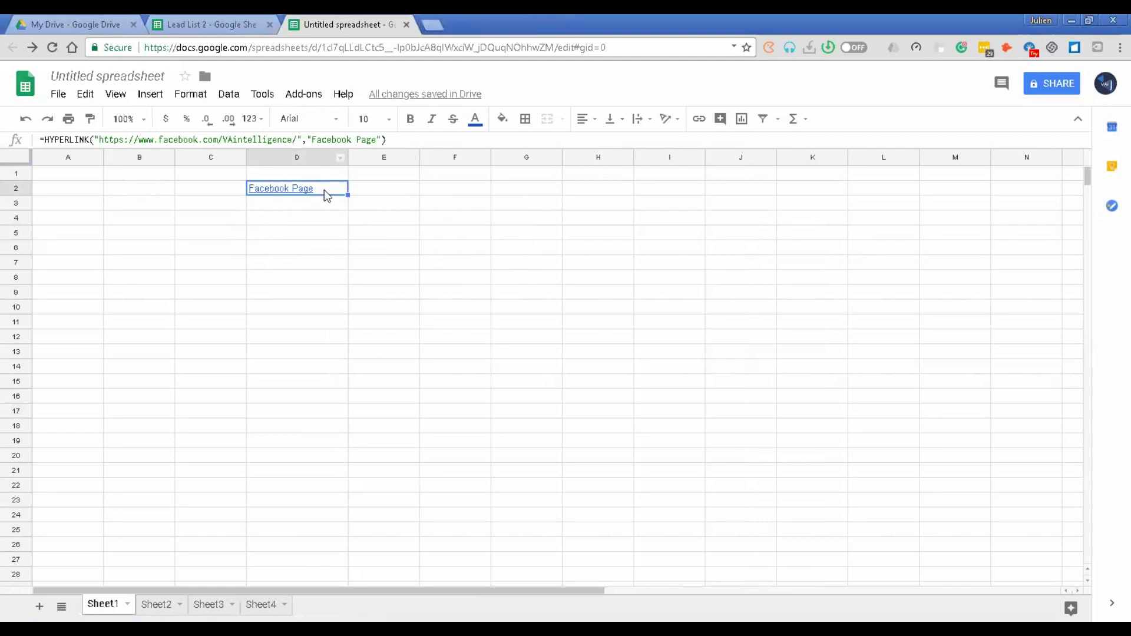
pyautogui.moveTo(324, 190)
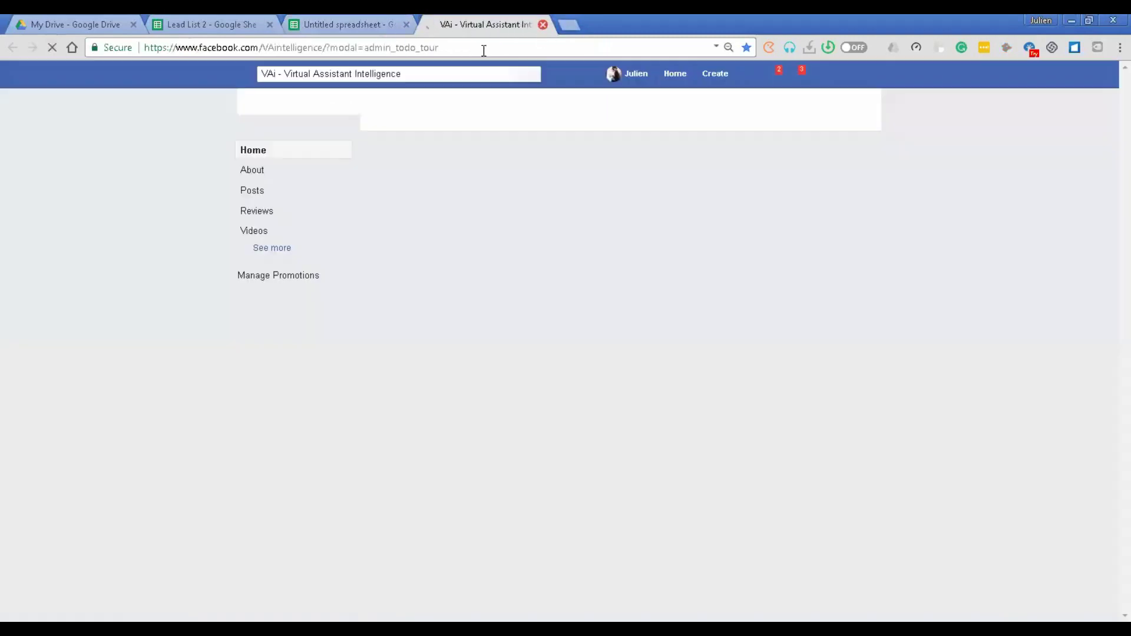
pyautogui.hotkey('ctrl', 'w')
pyautogui.hotkey('ctrl', 'w')
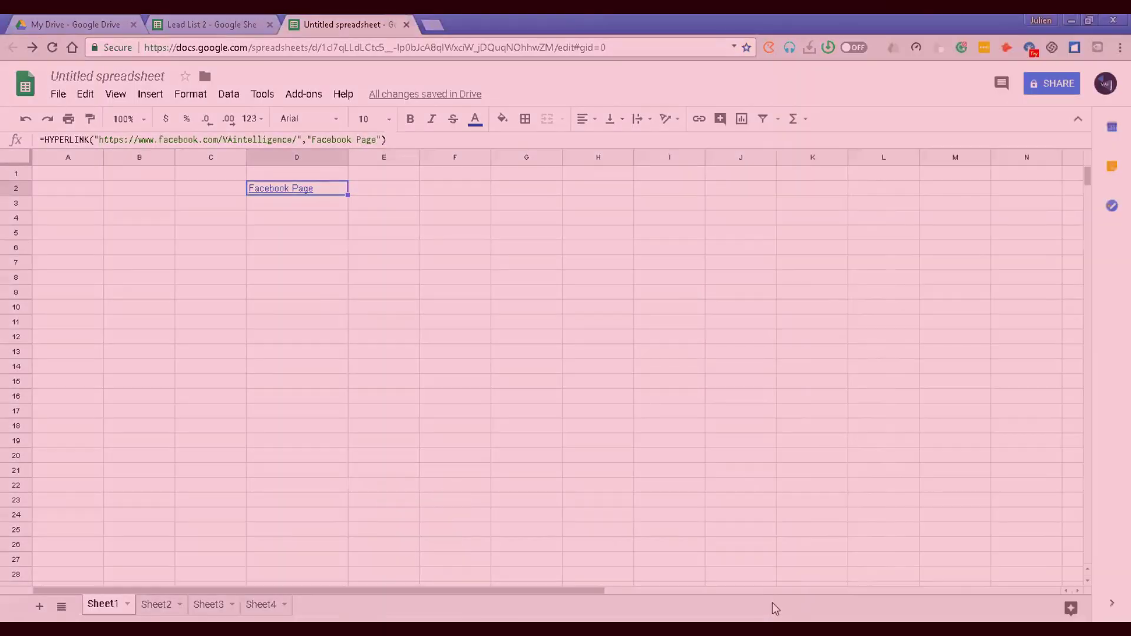